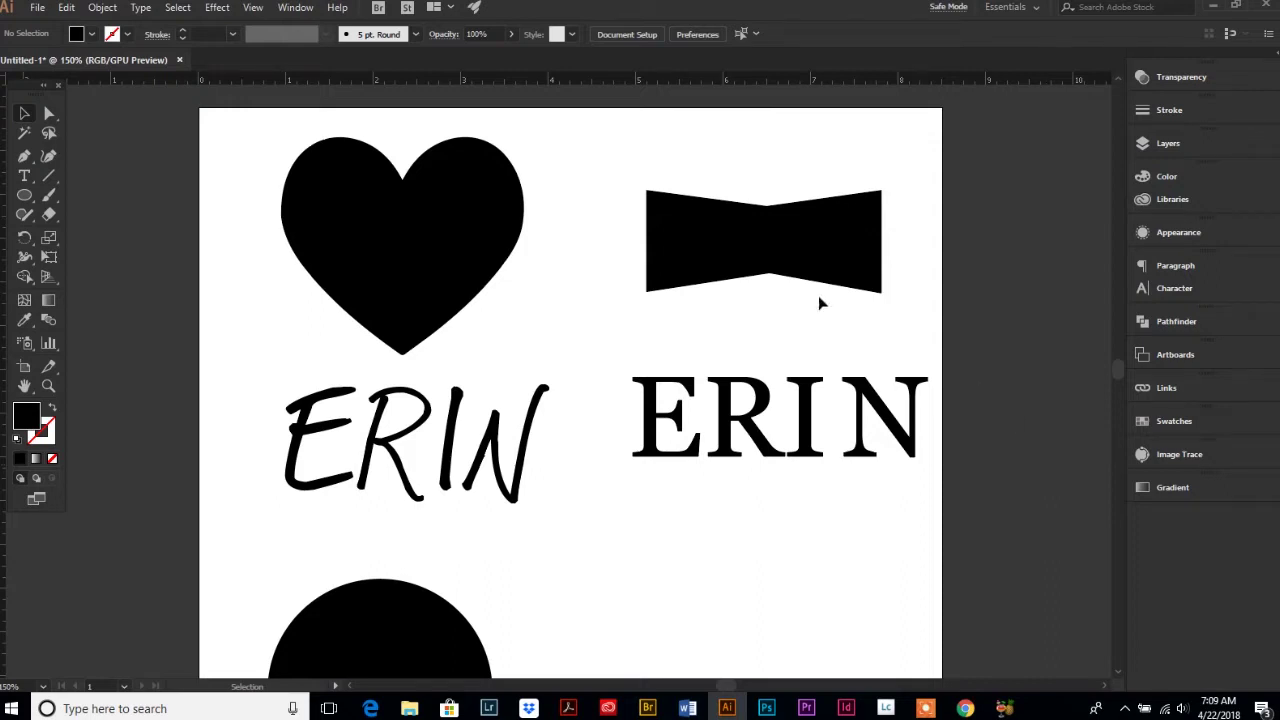
Step: Browse the Object menu without choosing anything and scroll to check the circle
click(102, 7)
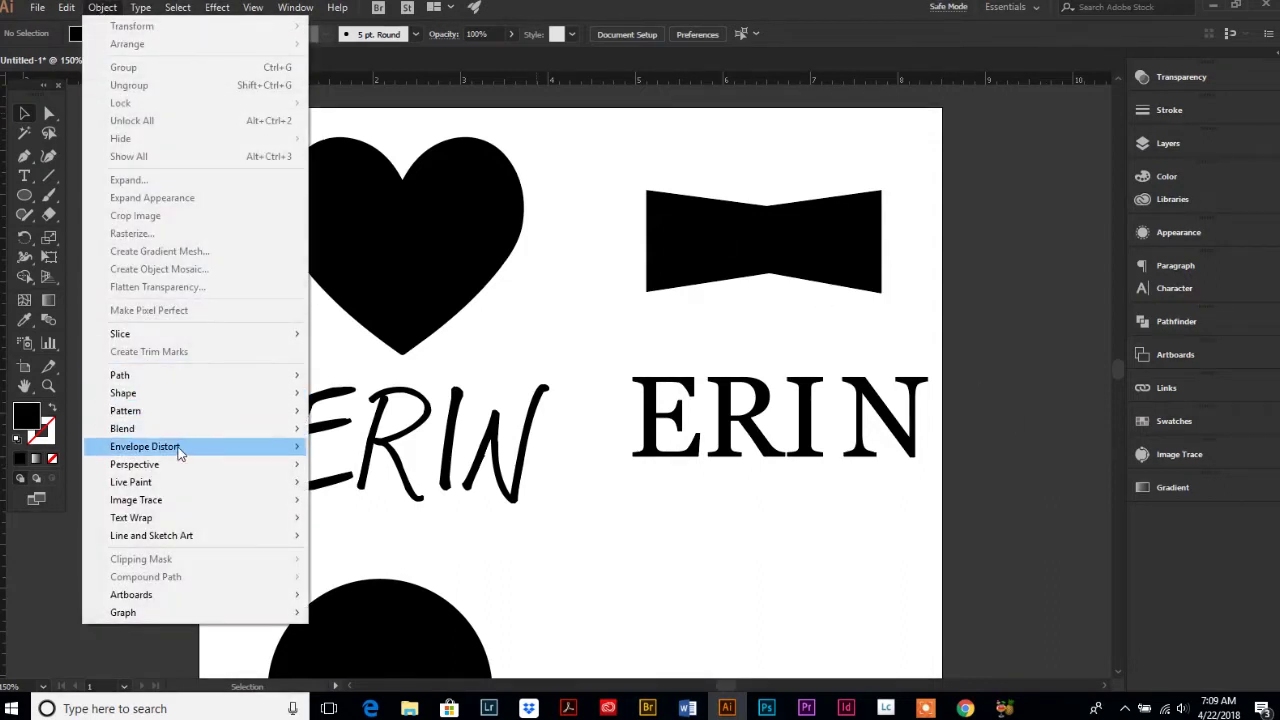
mouse_move(178, 452)
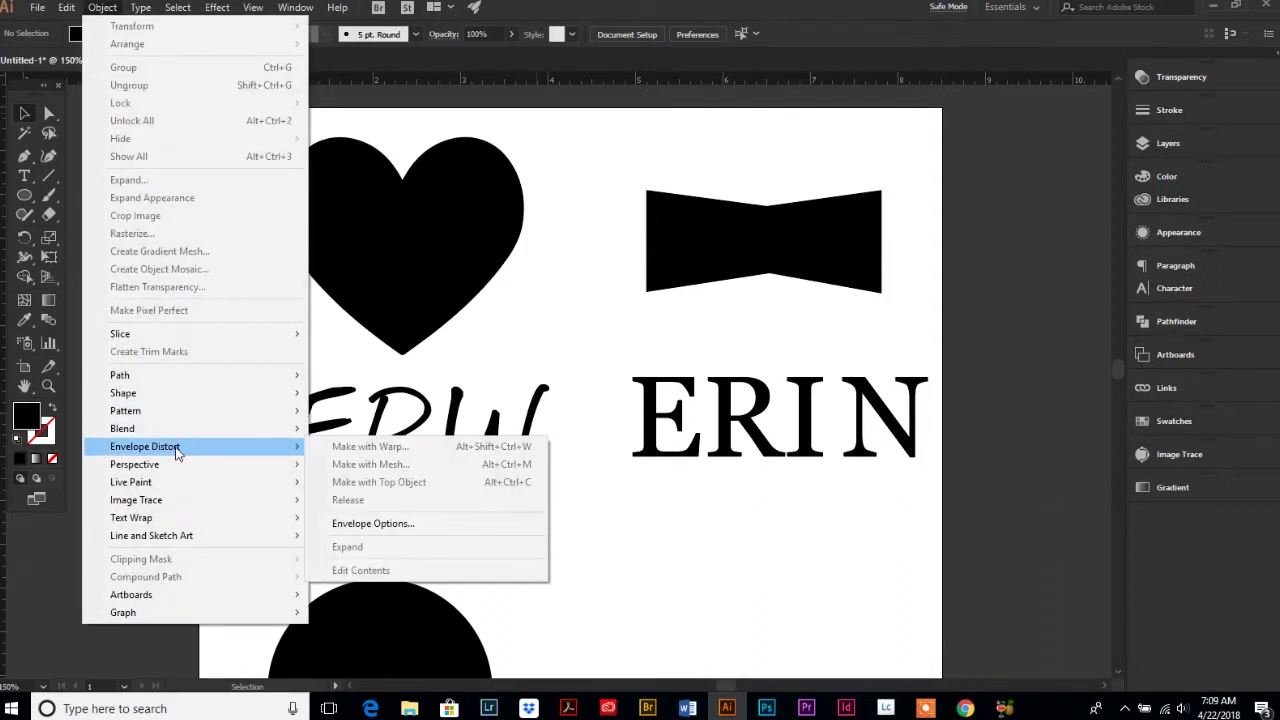
click(731, 593)
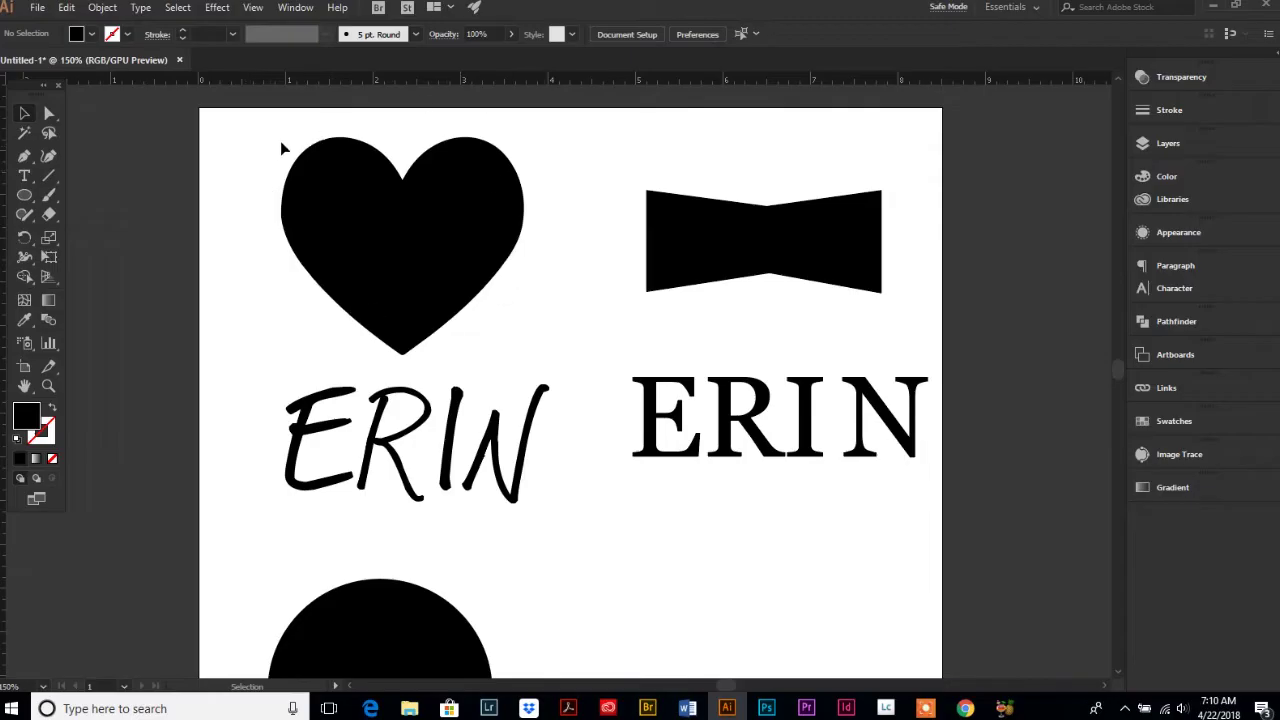
scroll(443, 557, down, 5)
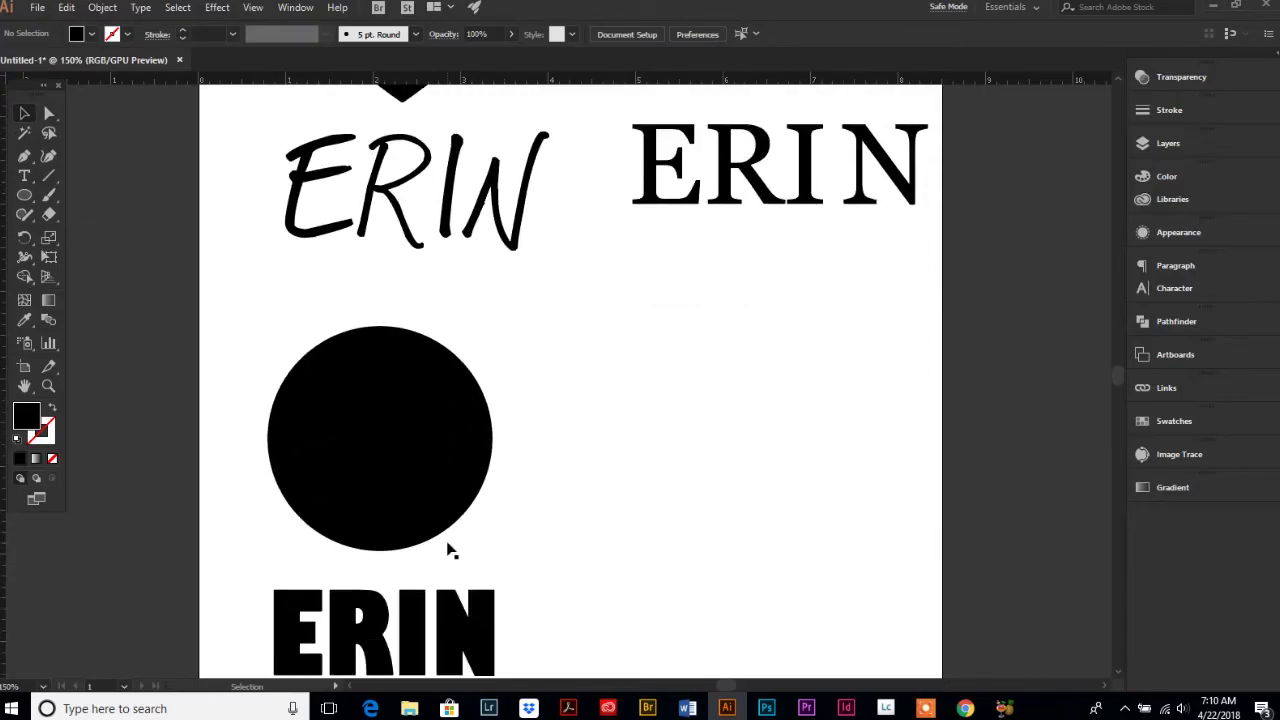
scroll(448, 549, up, 7)
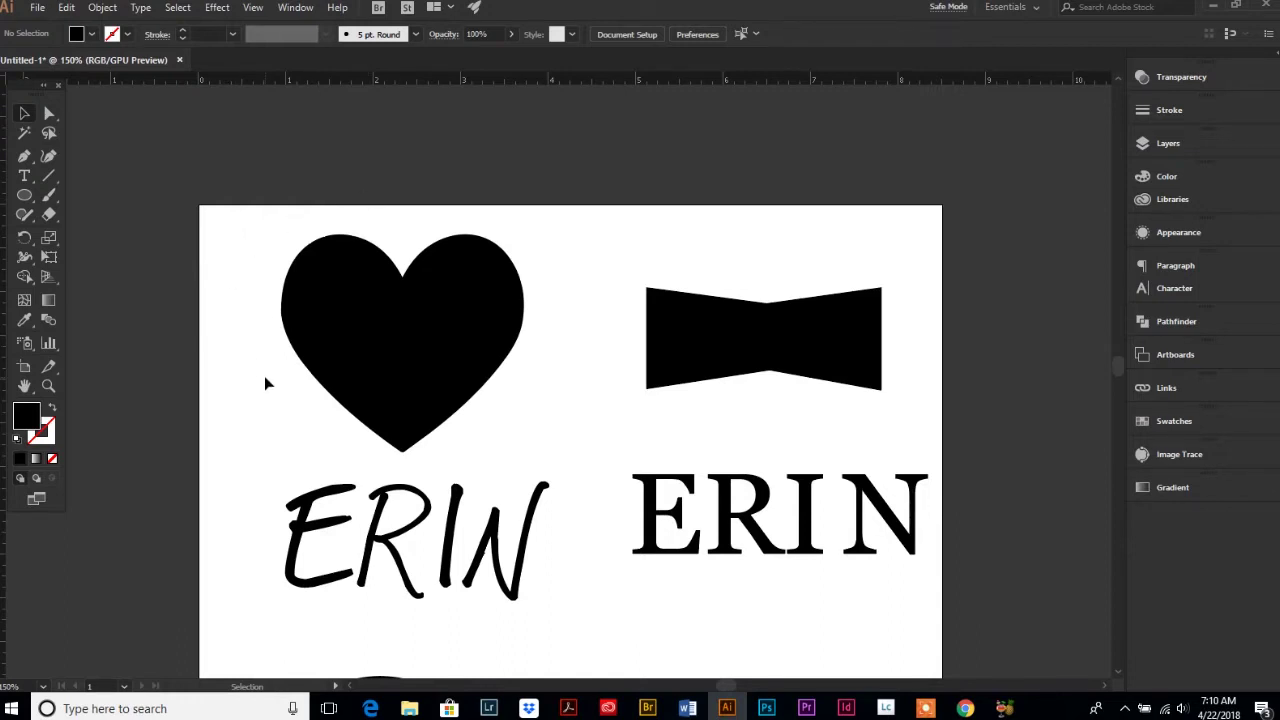
Step: Nudge the heart slightly right and down so it lines up above the script ERIN
click(389, 578)
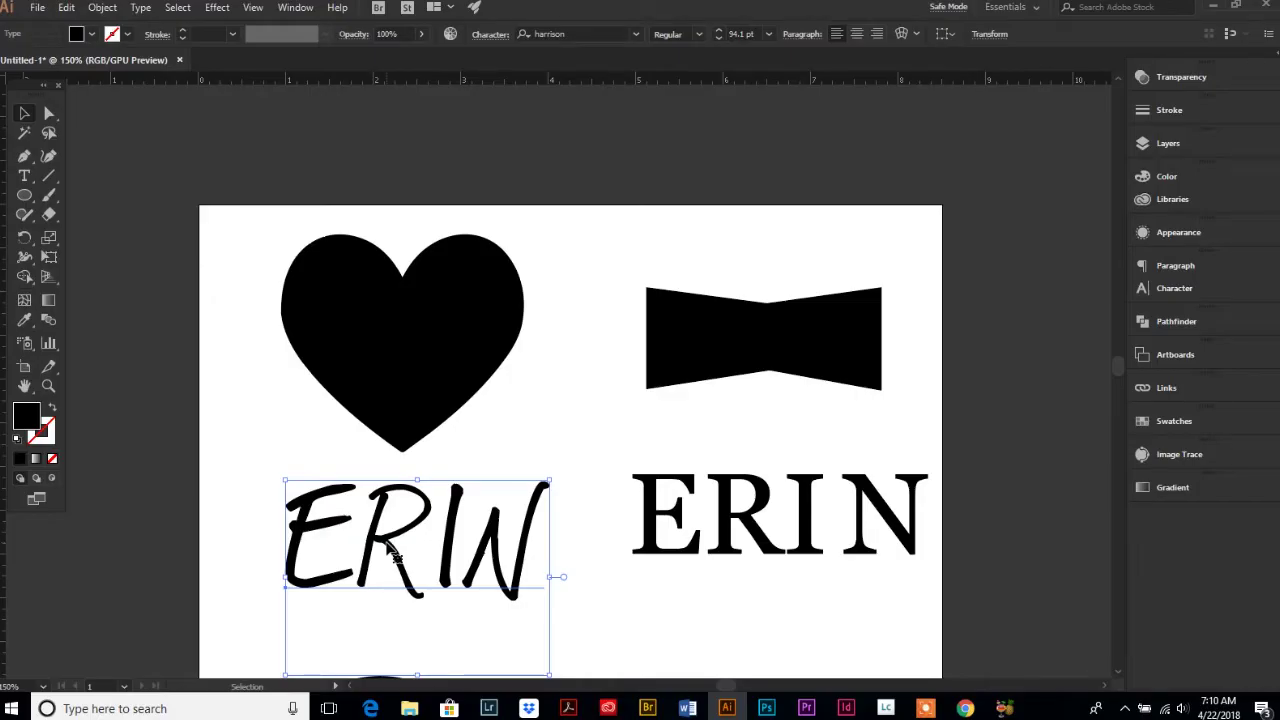
click(195, 412)
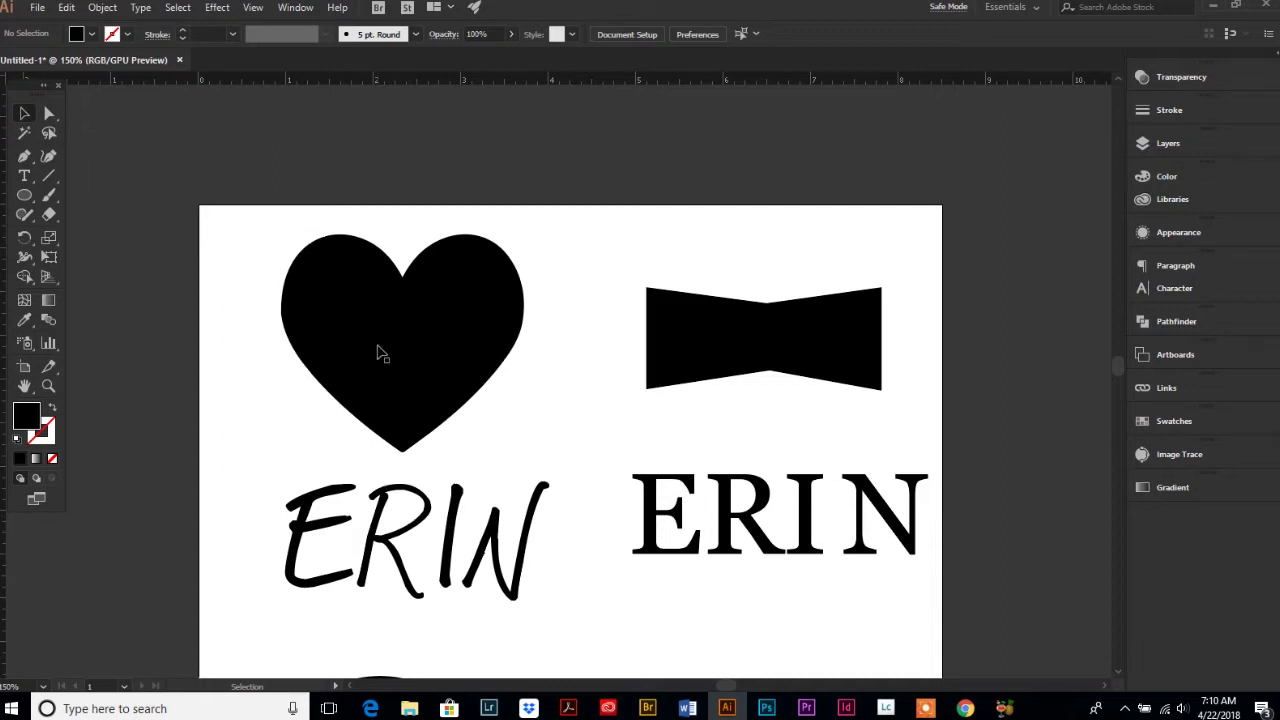
mouse_move(380, 351)
mouse_down()
mouse_move(380, 464)
mouse_move(383, 358)
mouse_move(392, 365)
mouse_up()
click(244, 418)
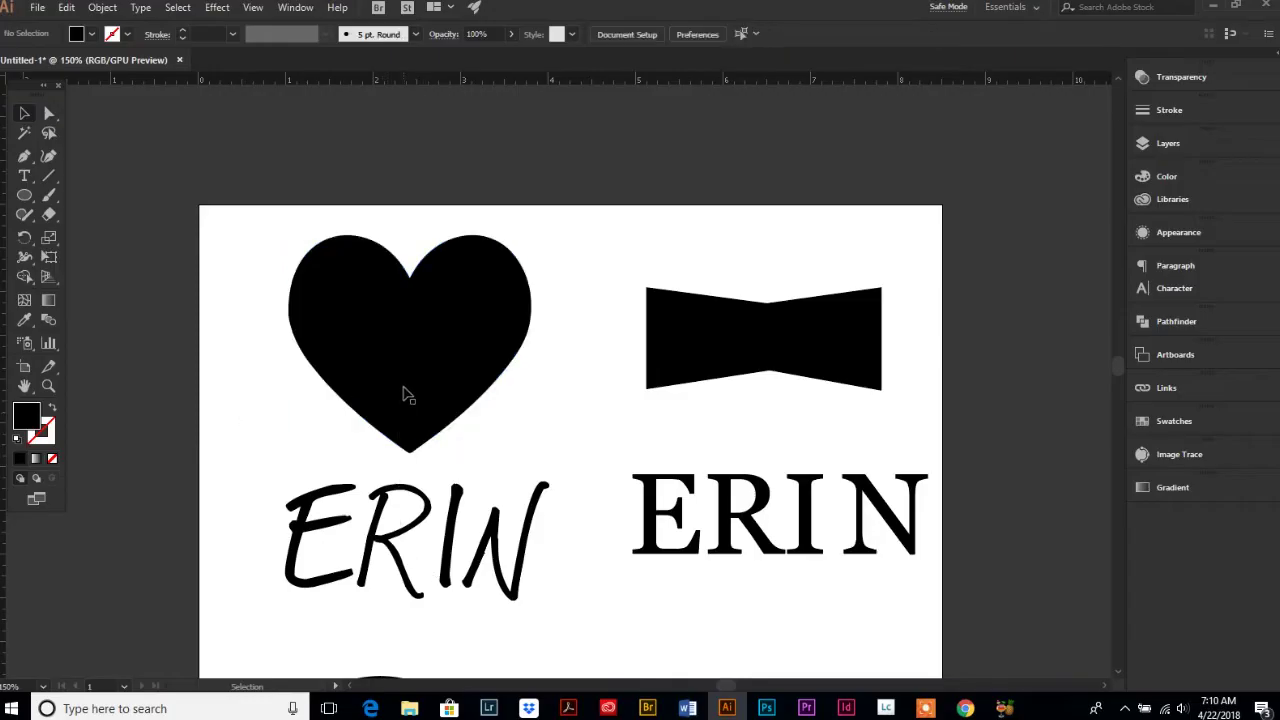
Step: Bring the black heart to the front of the stacking order, above the script ERIN
click(385, 350)
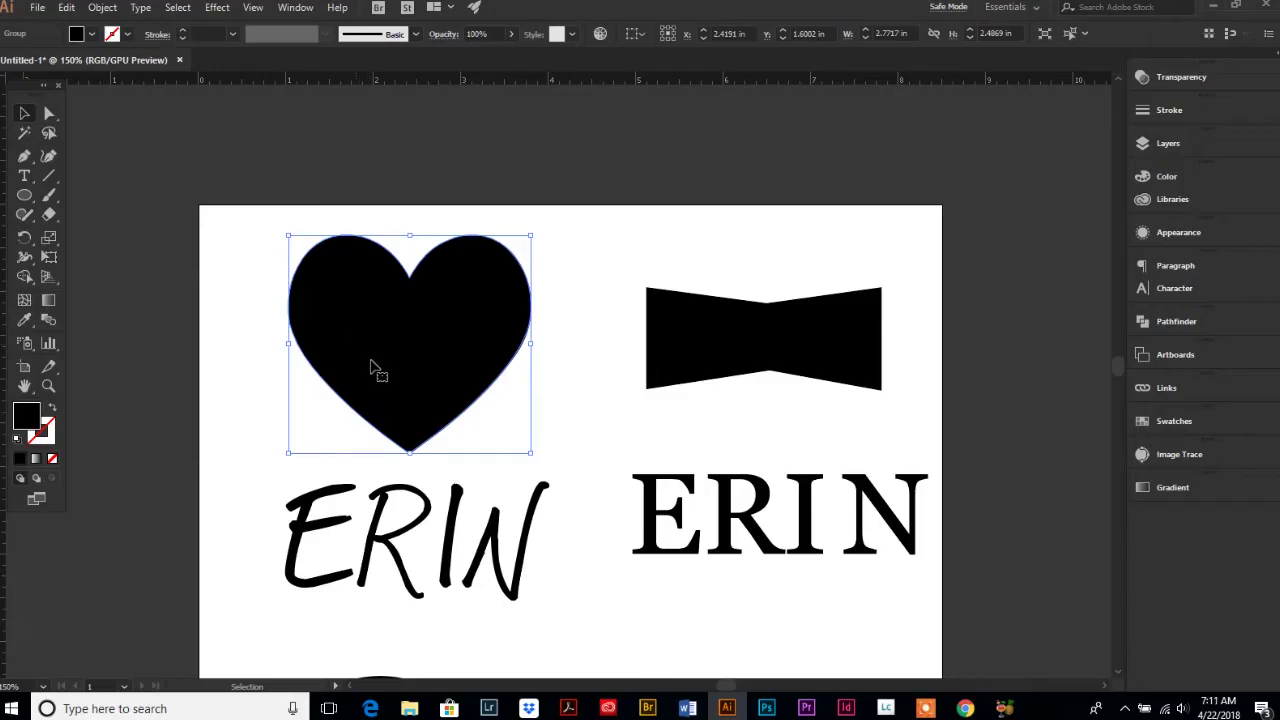
click(110, 10)
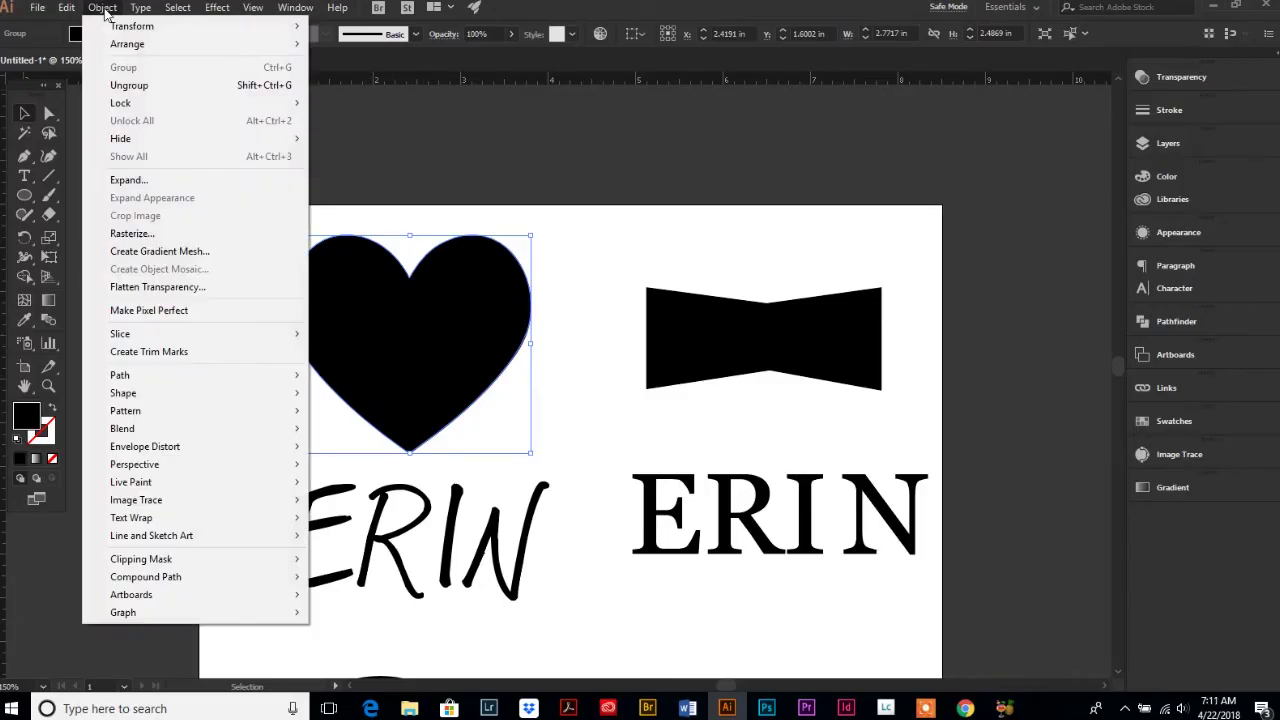
mouse_move(140, 44)
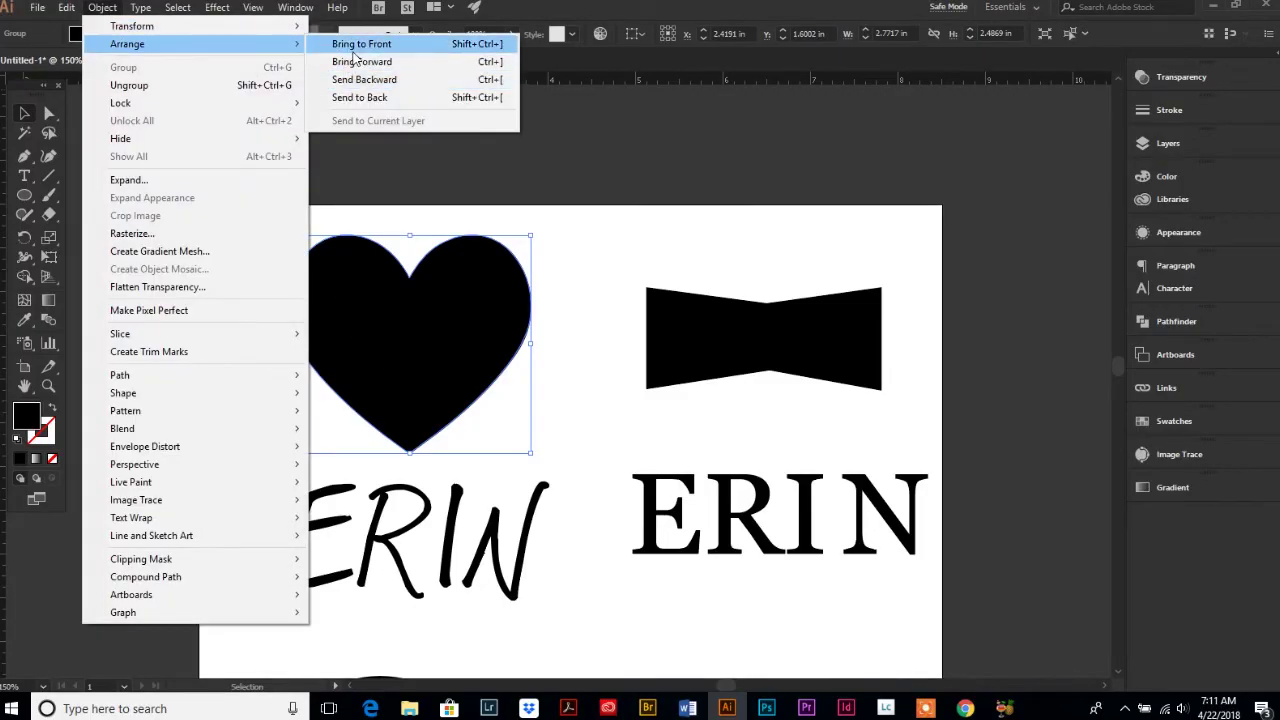
click(357, 45)
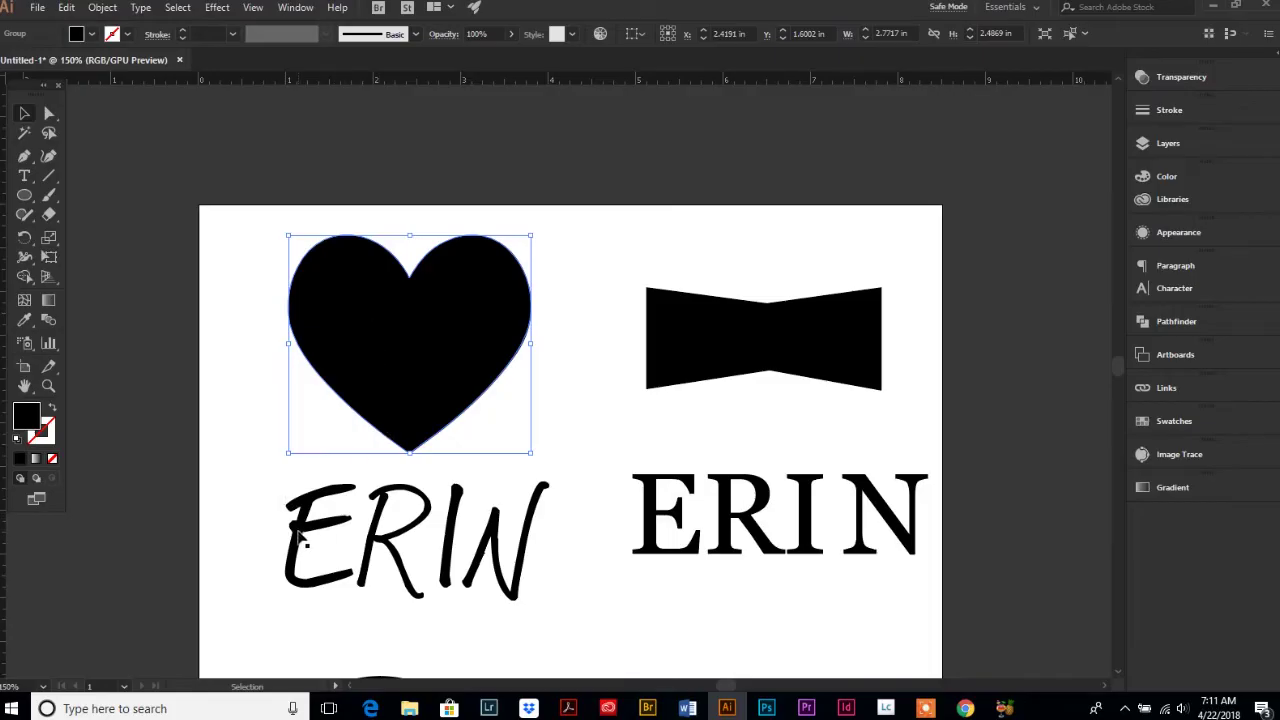
click(243, 495)
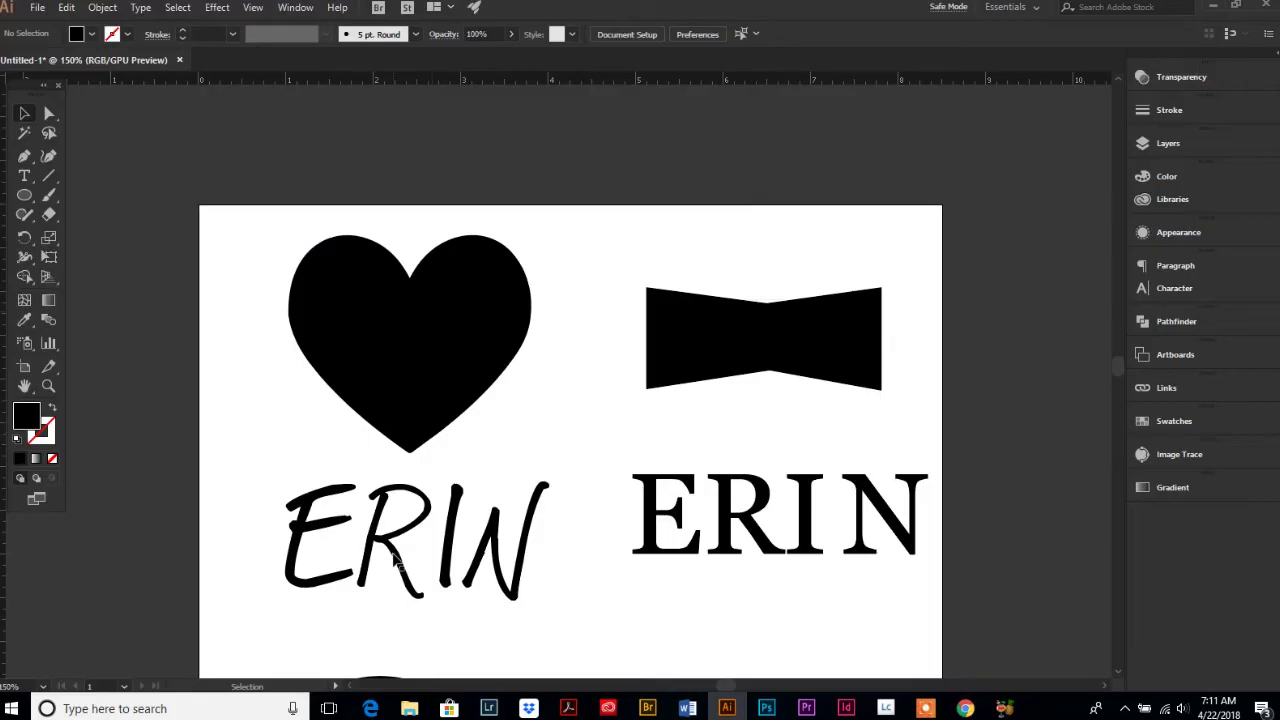
Step: Warp the script ERIN into the heart with Envelope Distort > Make with Top Object
click(398, 370)
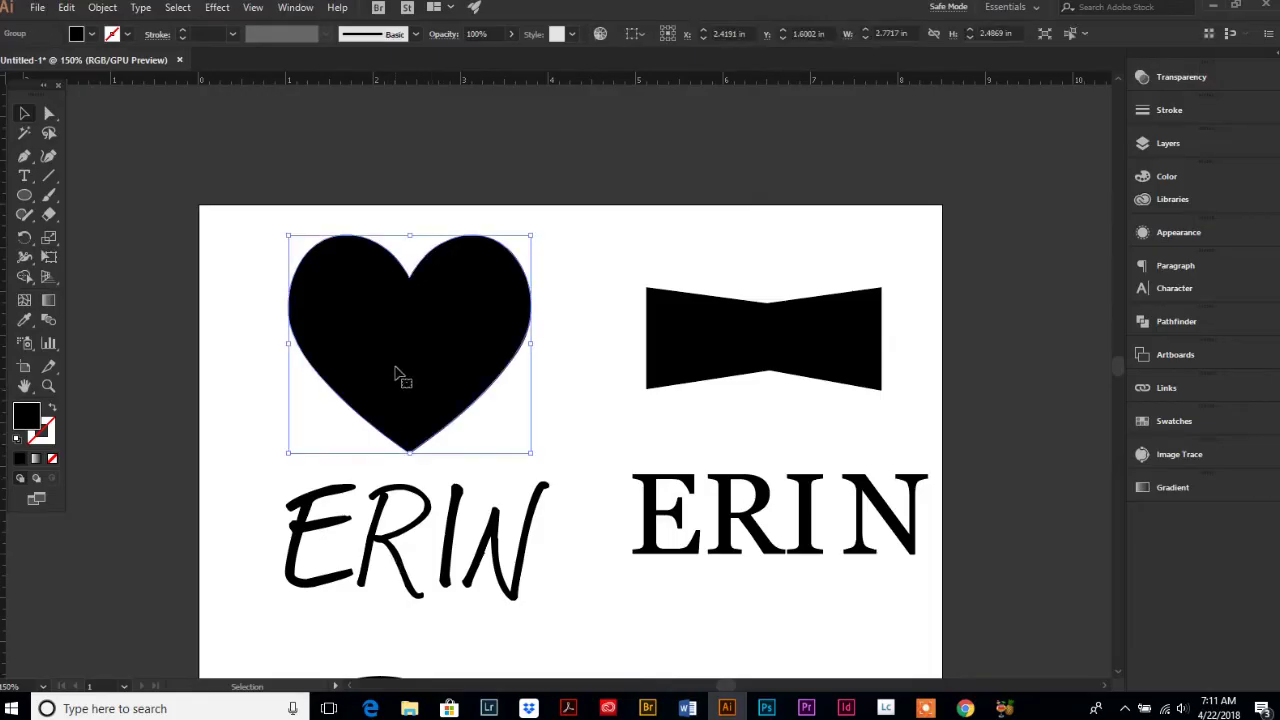
shift+click(398, 552)
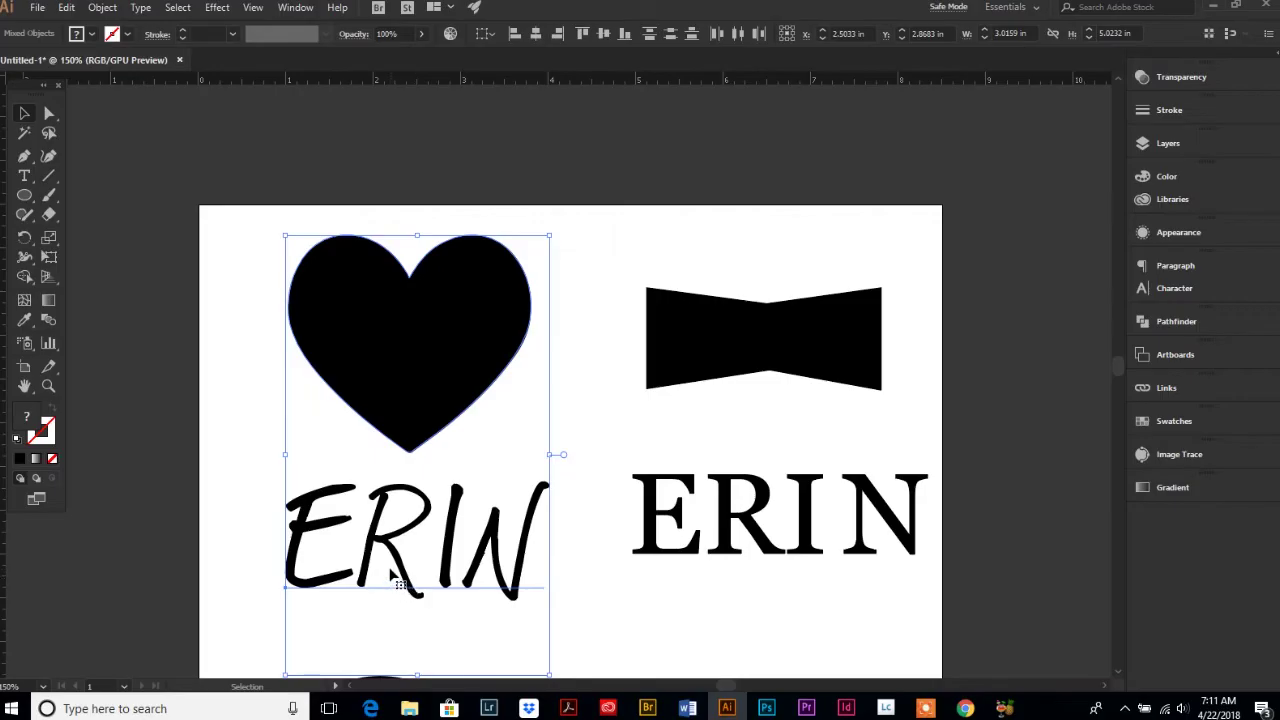
click(101, 9)
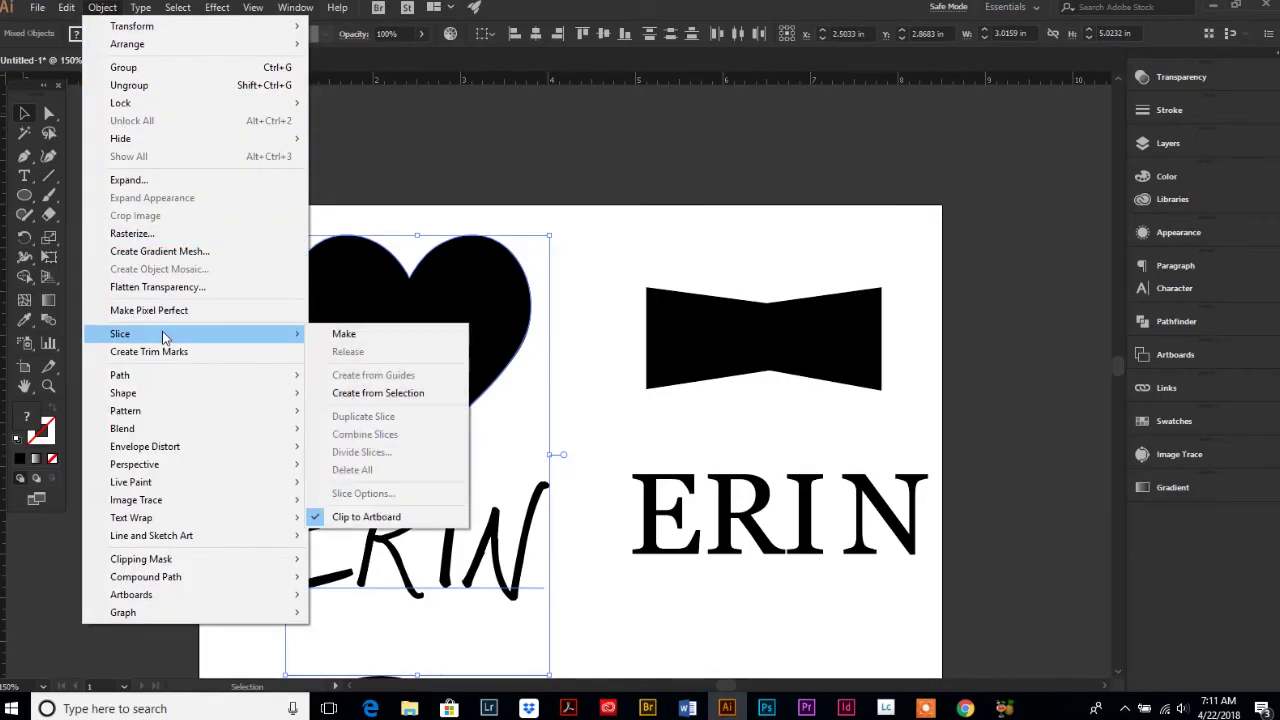
mouse_move(155, 455)
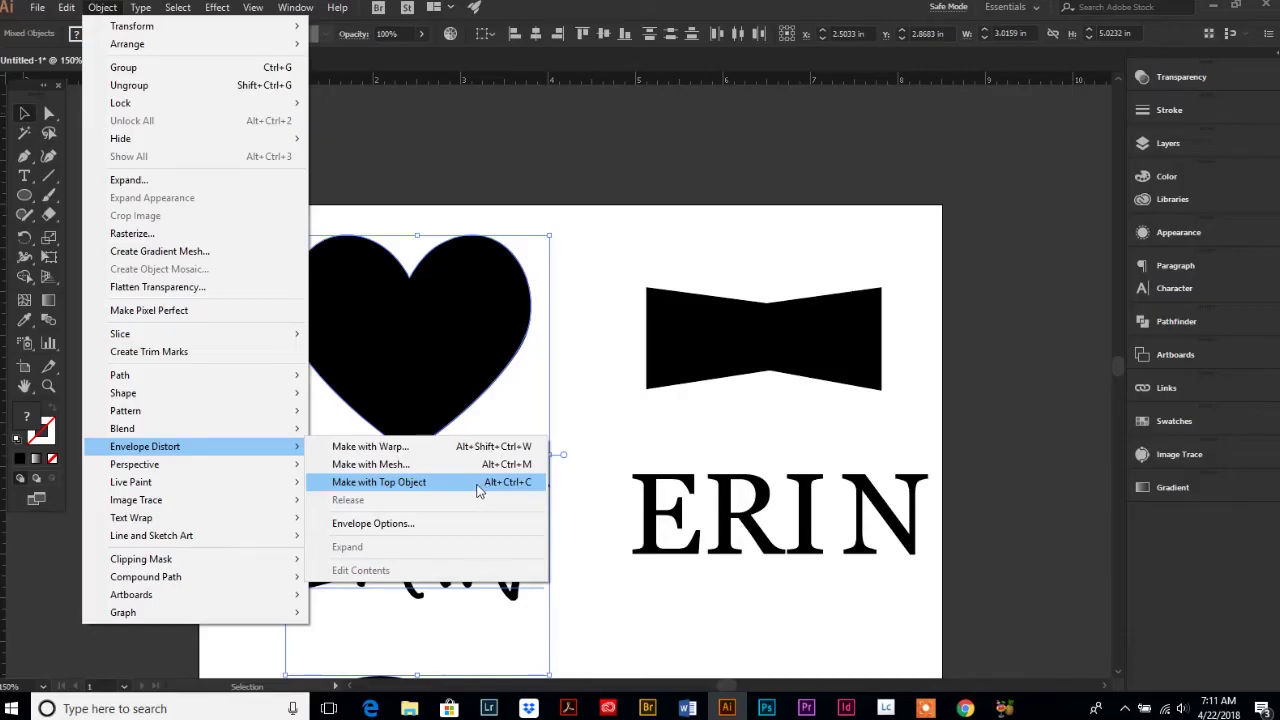
click(388, 483)
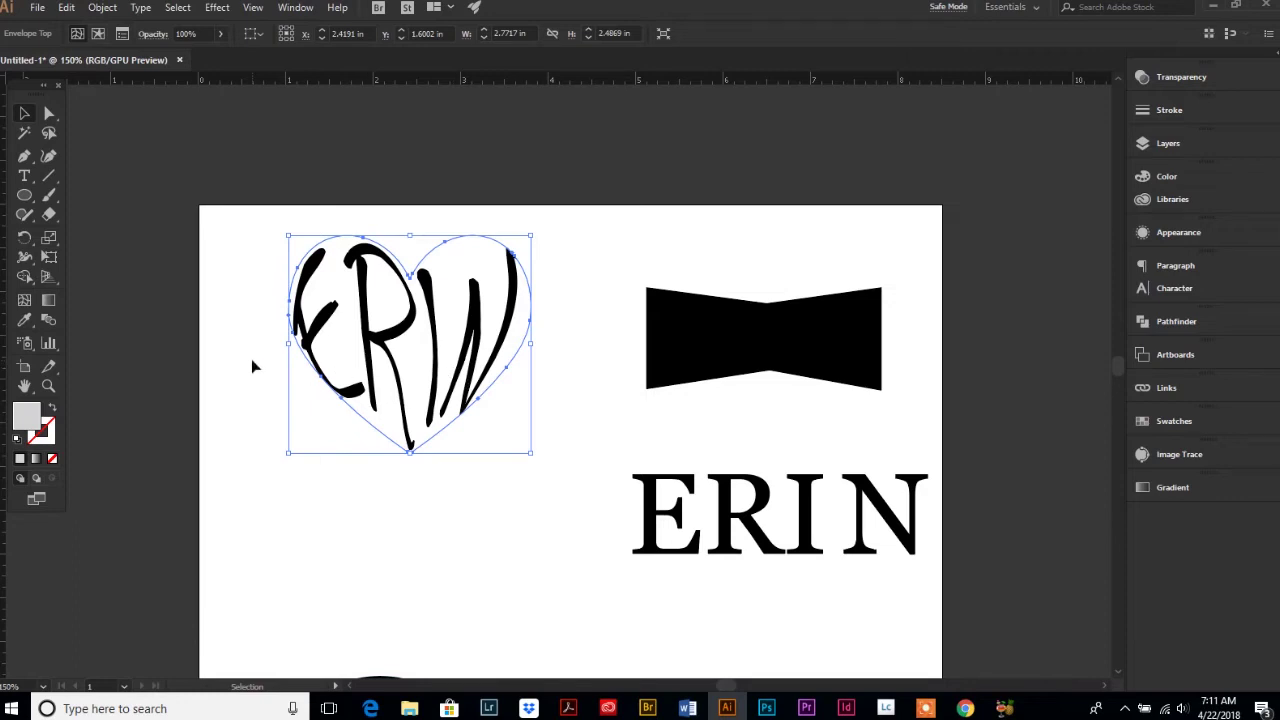
click(252, 440)
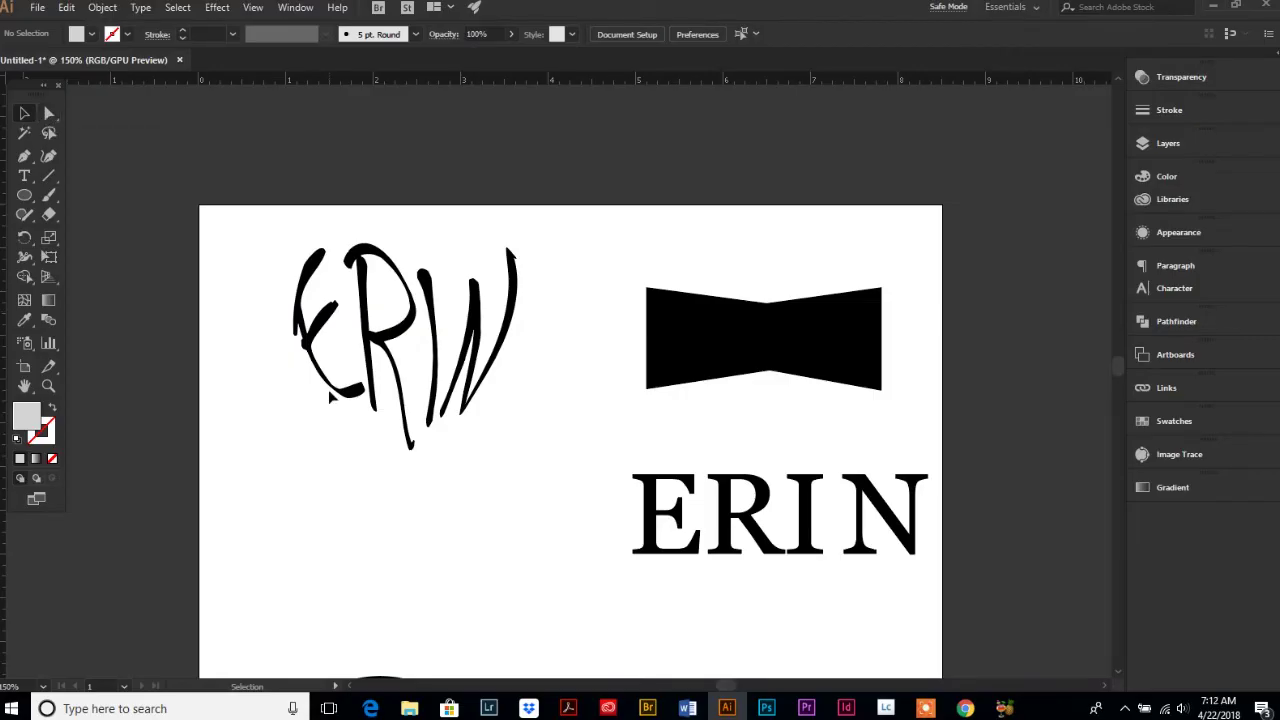
Step: Move the serif ERIN up beneath the bow-tie and bring the bow-tie to the front
scroll(725, 477, down, 5)
scroll(725, 477, up, 4)
drag(725, 477, 706, 432)
click(678, 528)
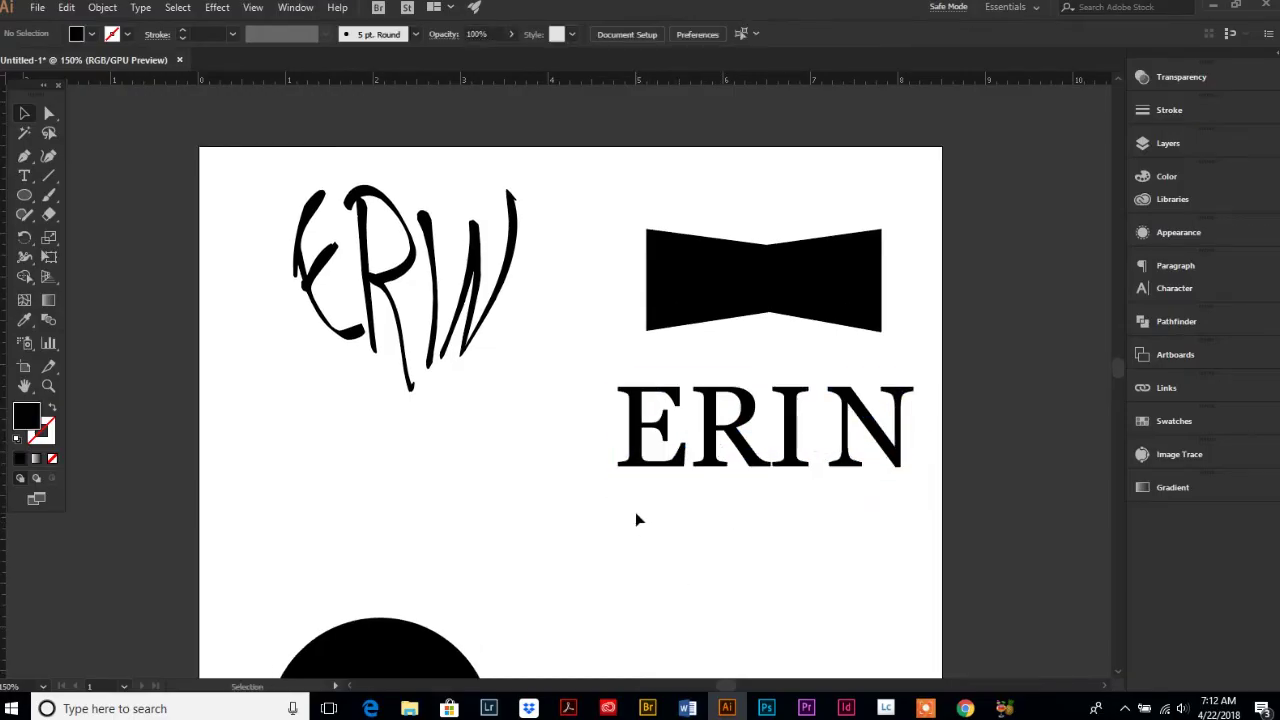
click(690, 302)
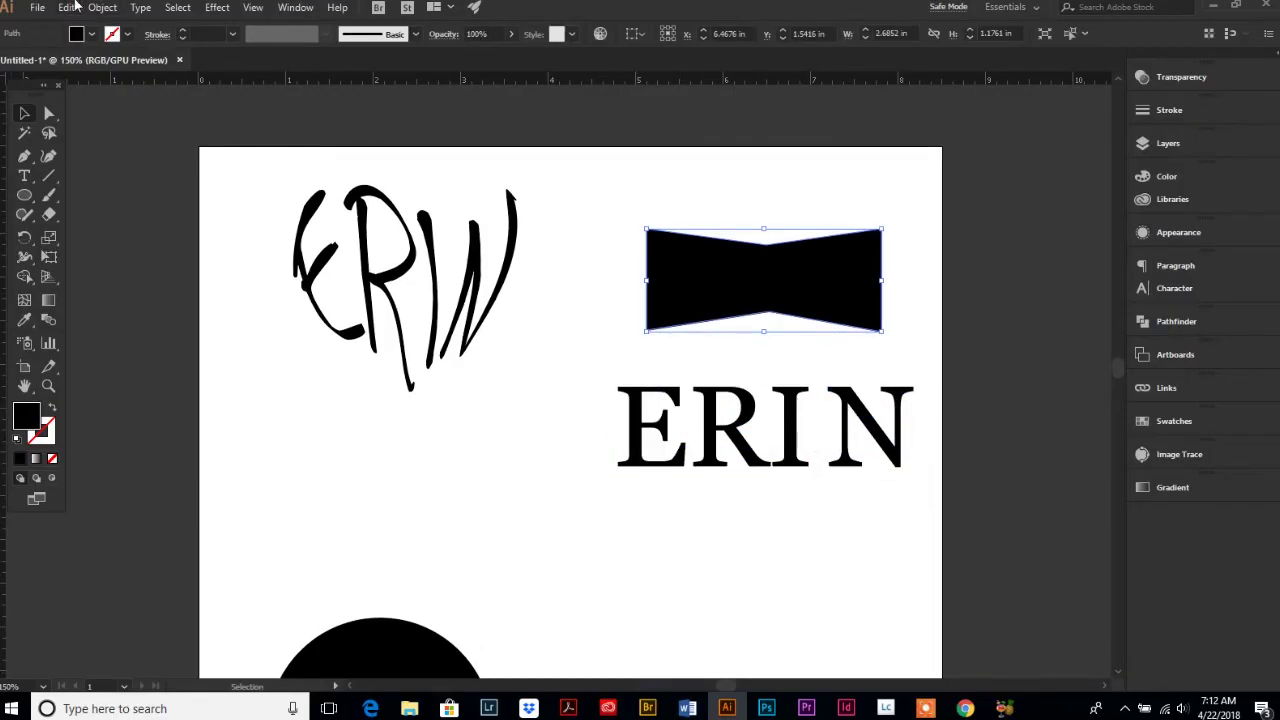
click(102, 7)
mouse_move(140, 44)
click(410, 44)
shift+click(755, 455)
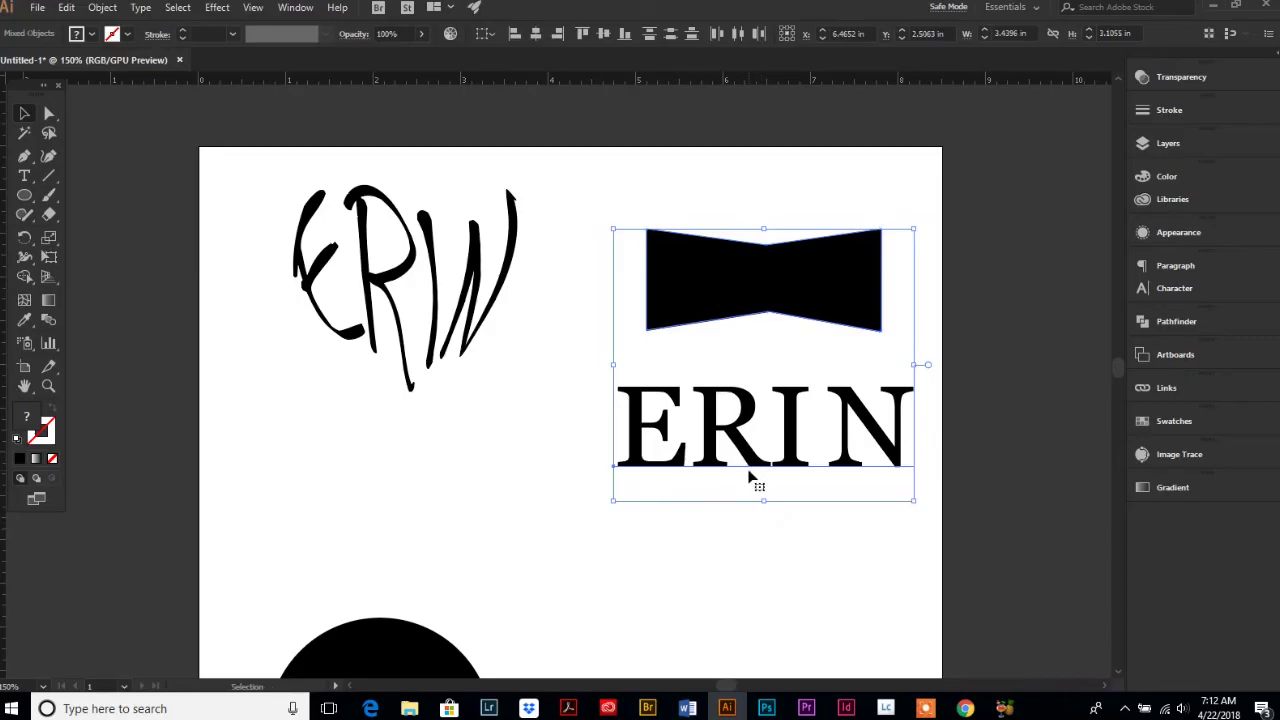
Step: Select the serif ERIN with the bow-tie and envelope-distort it with Ctrl+Alt+C
click(102, 8)
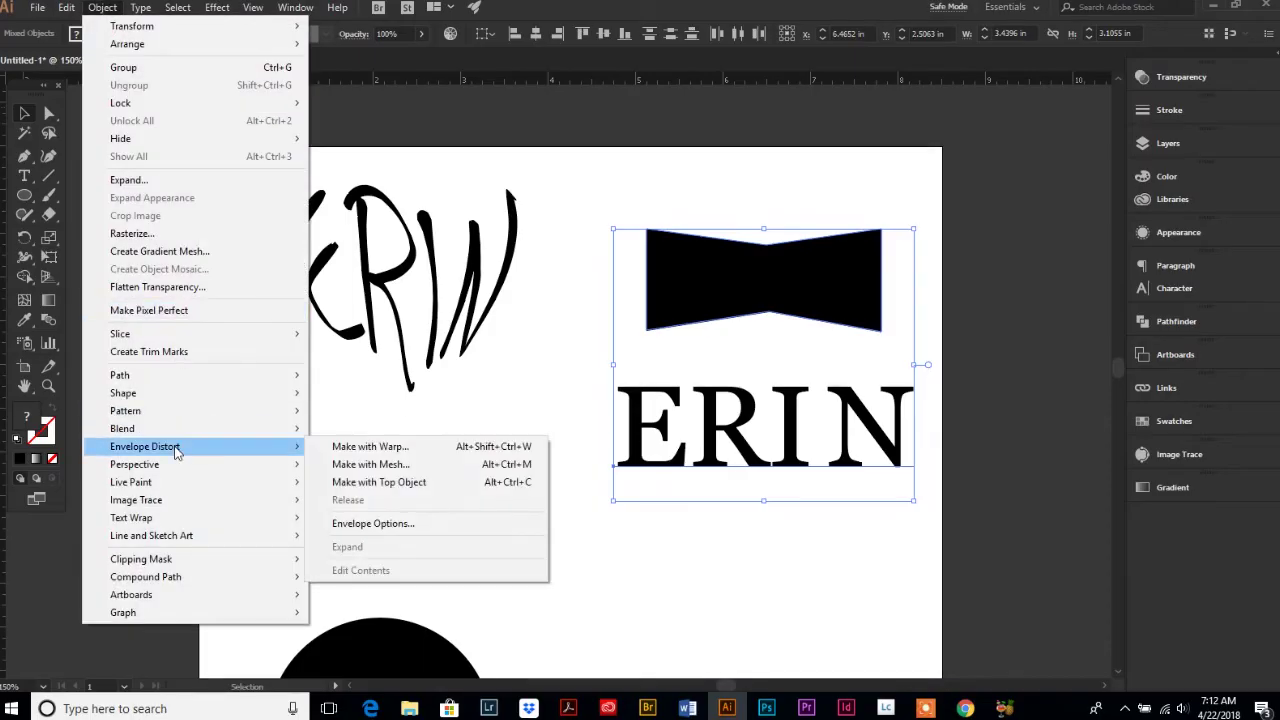
click(738, 600)
click(735, 440)
shift+click(745, 317)
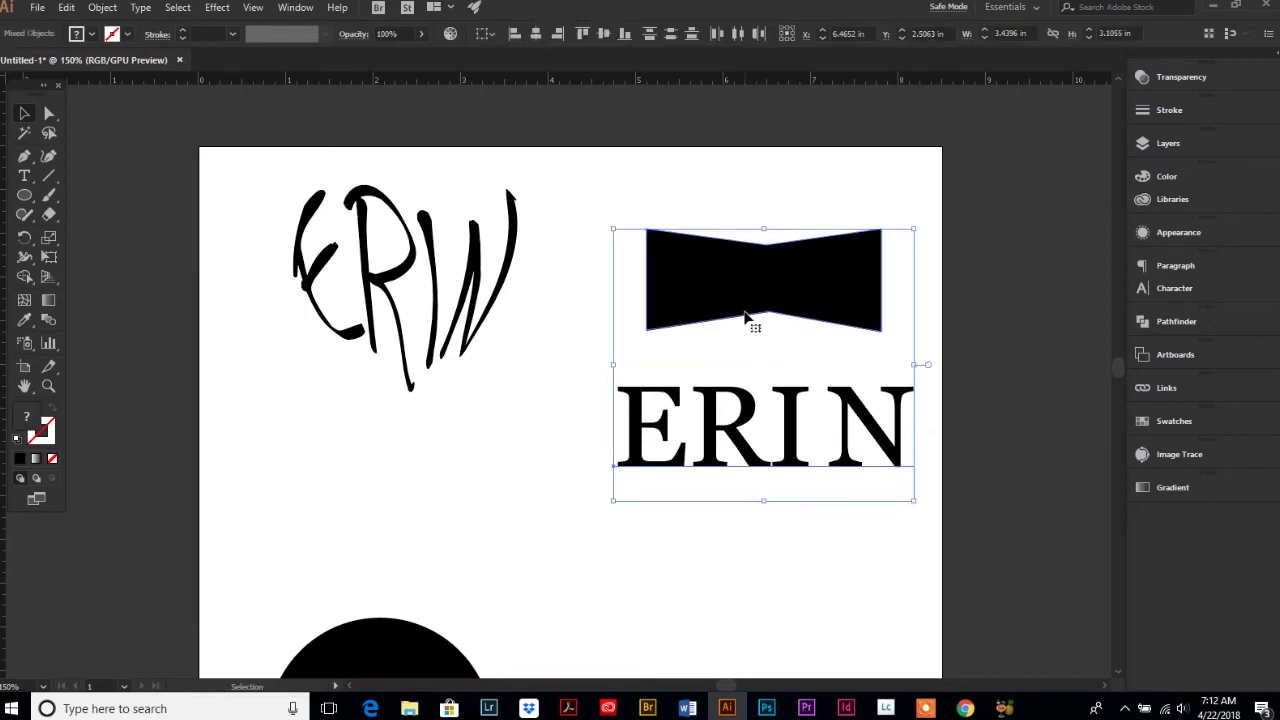
key(ctrl+alt+c)
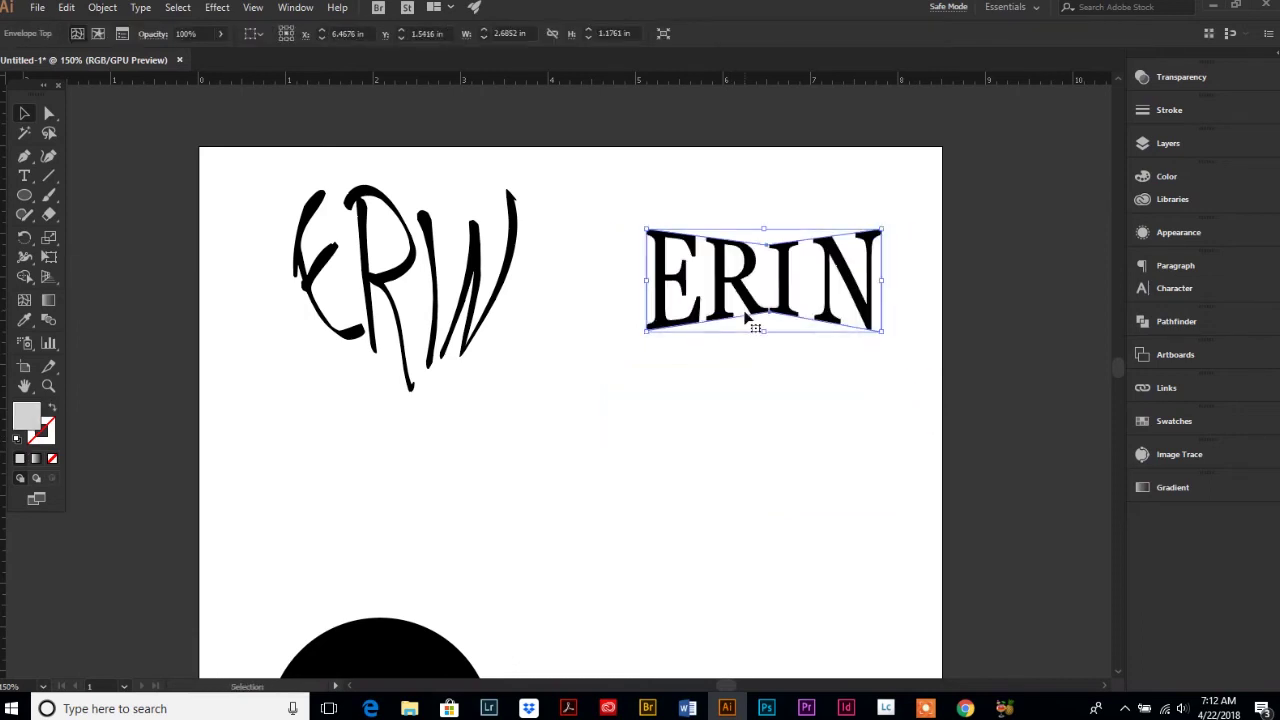
click(751, 374)
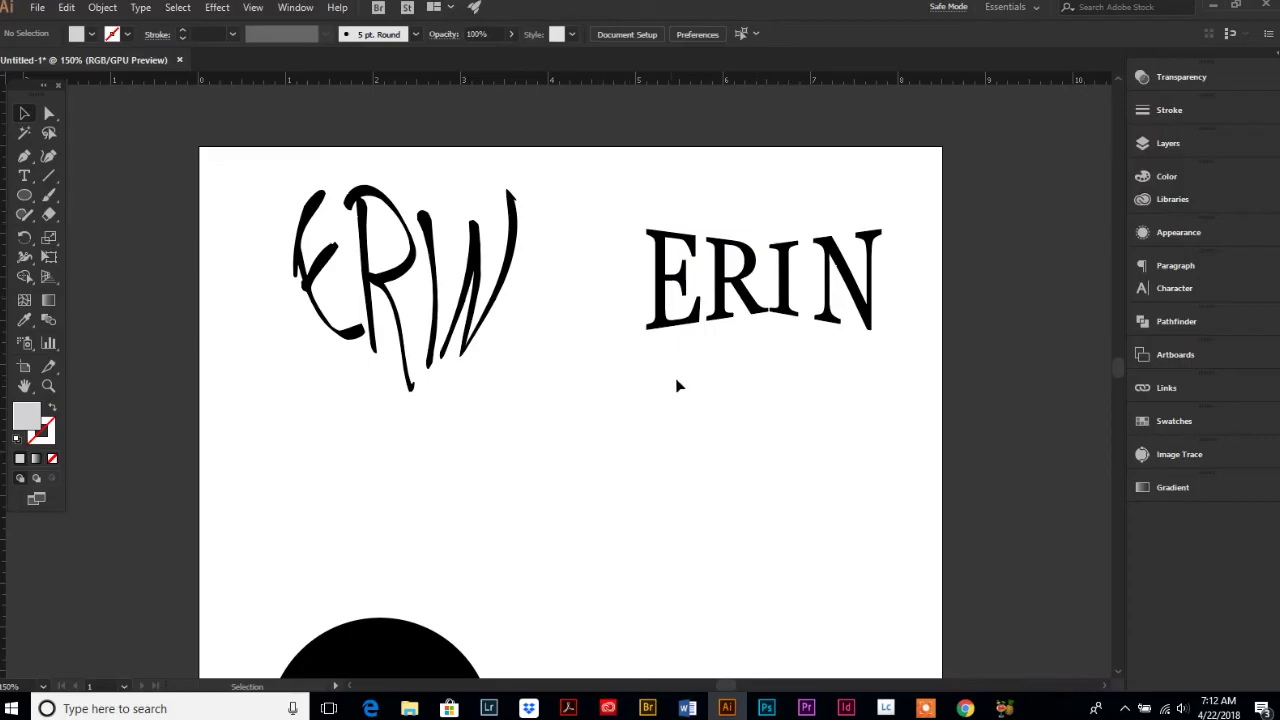
Step: Undo the envelopes, then move the serif ERIN lower and the script ERIN beneath the bow-tie
scroll(725, 429, down, 3)
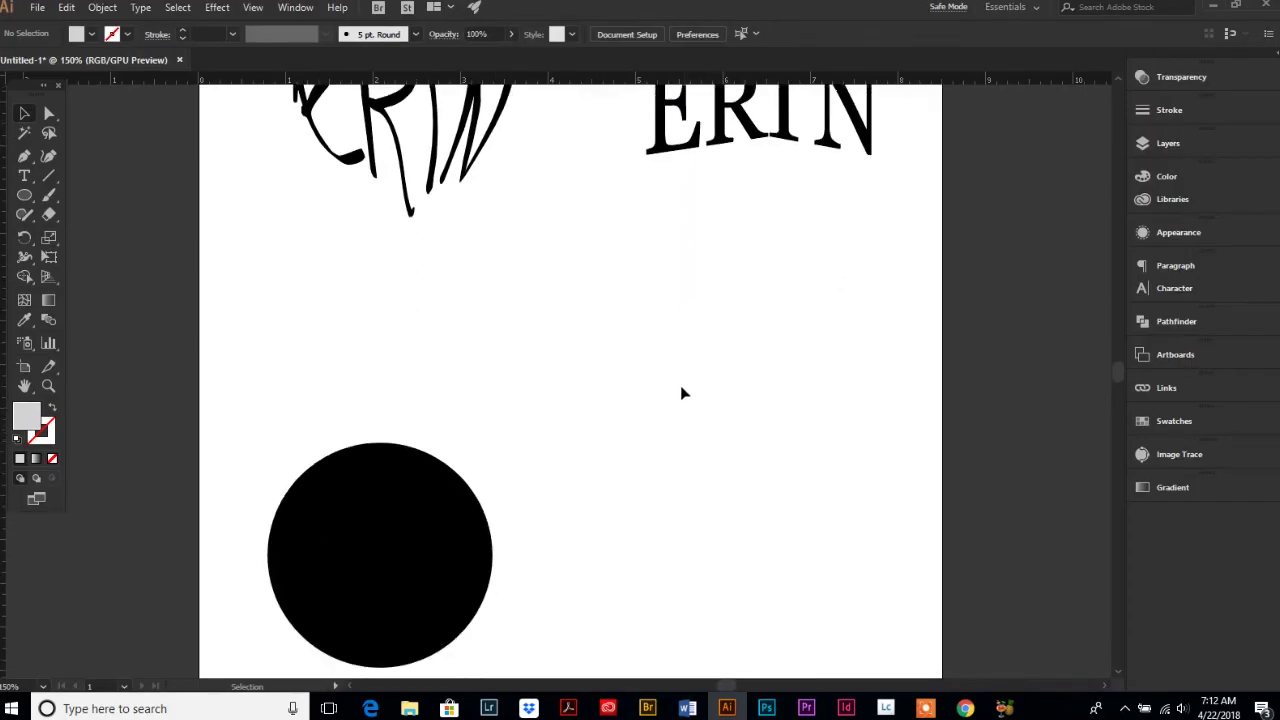
scroll(680, 394, down, 3)
scroll(674, 400, up, 7)
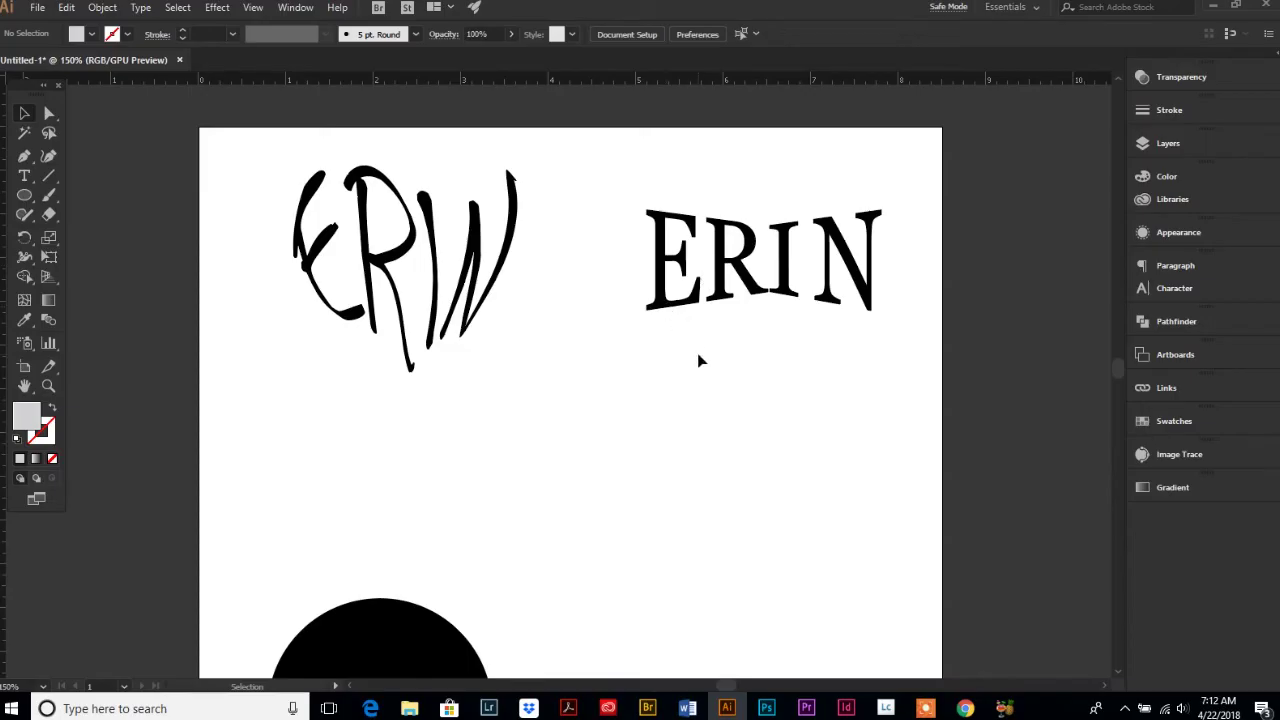
key(ctrl+z)
key(ctrl+z)
key(ctrl+z)
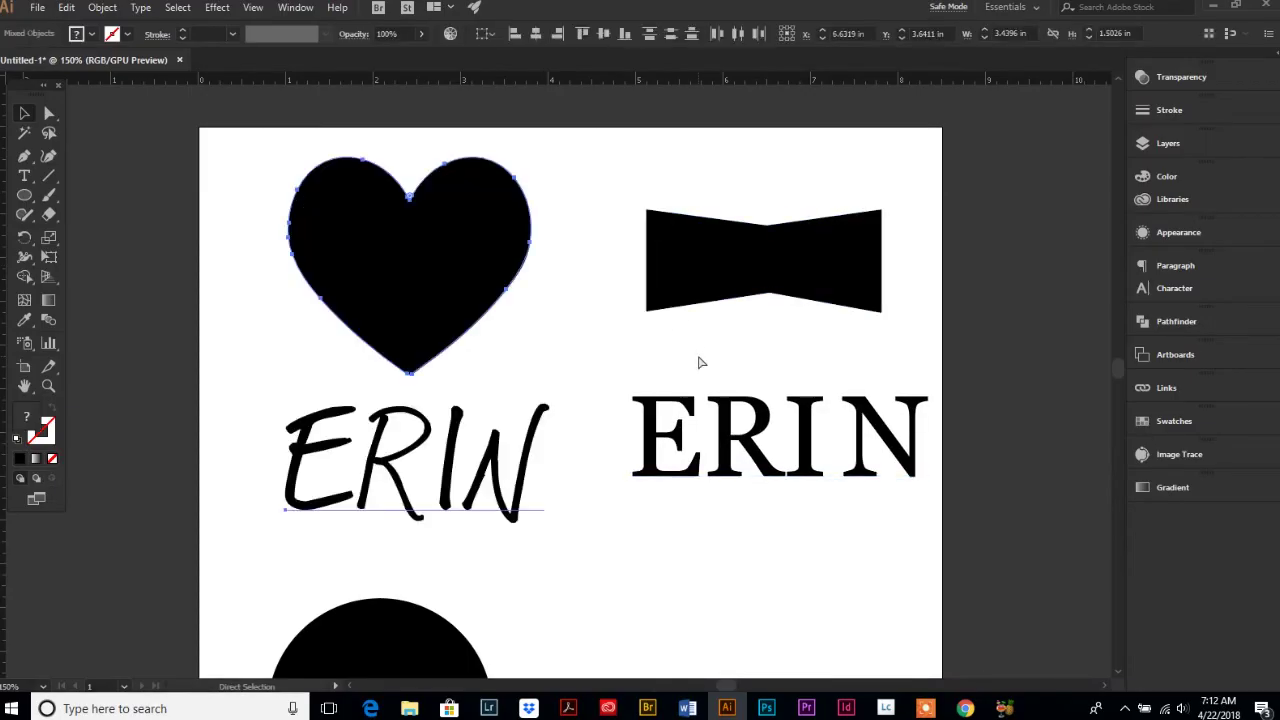
key(v)
click(583, 354)
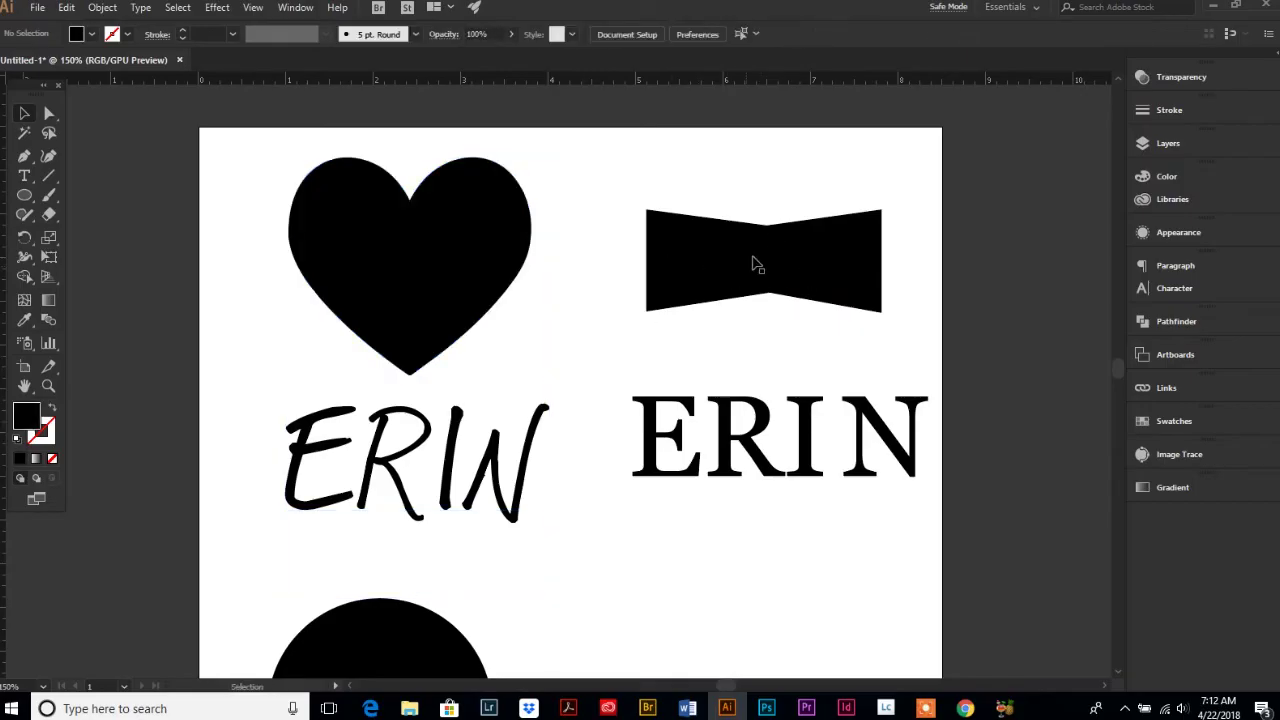
click(751, 266)
click(522, 462)
drag(690, 470, 662, 593)
drag(395, 458, 741, 388)
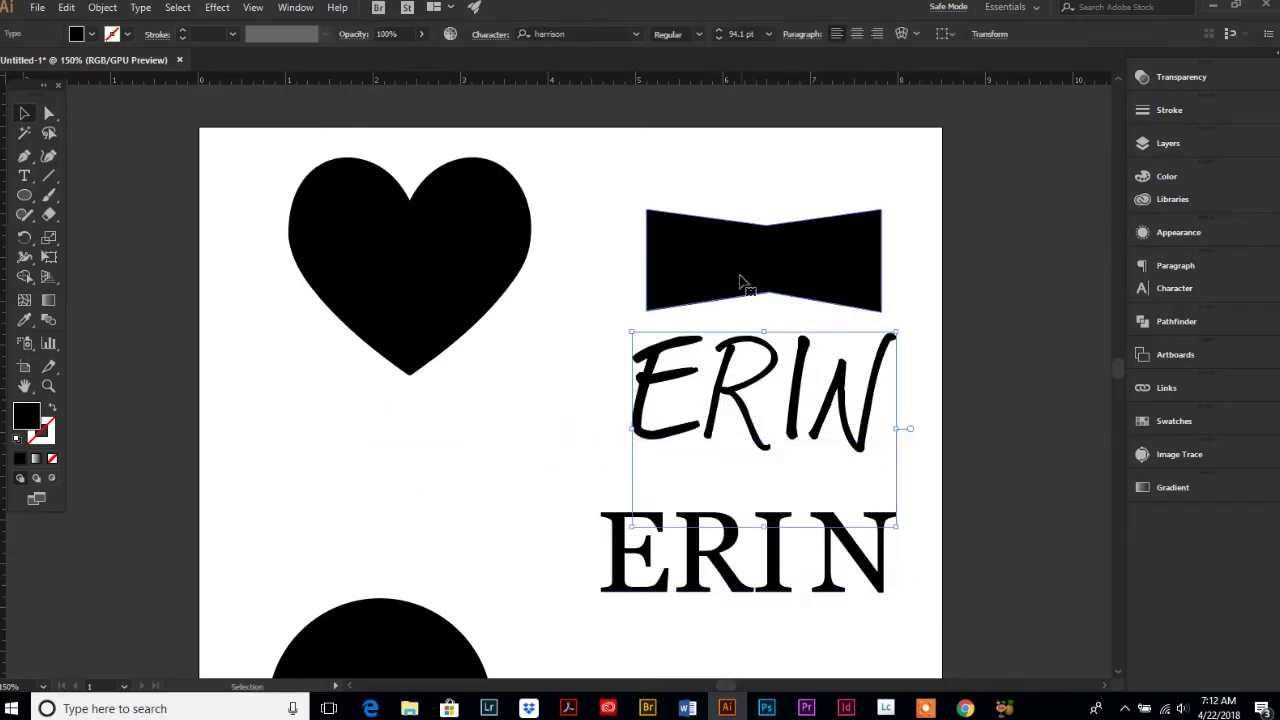
Step: Bring the bow-tie forward and envelope the script ERIN into it with Ctrl+Alt+C
click(673, 268)
click(102, 7)
mouse_move(136, 46)
click(386, 61)
click(866, 366)
click(774, 271)
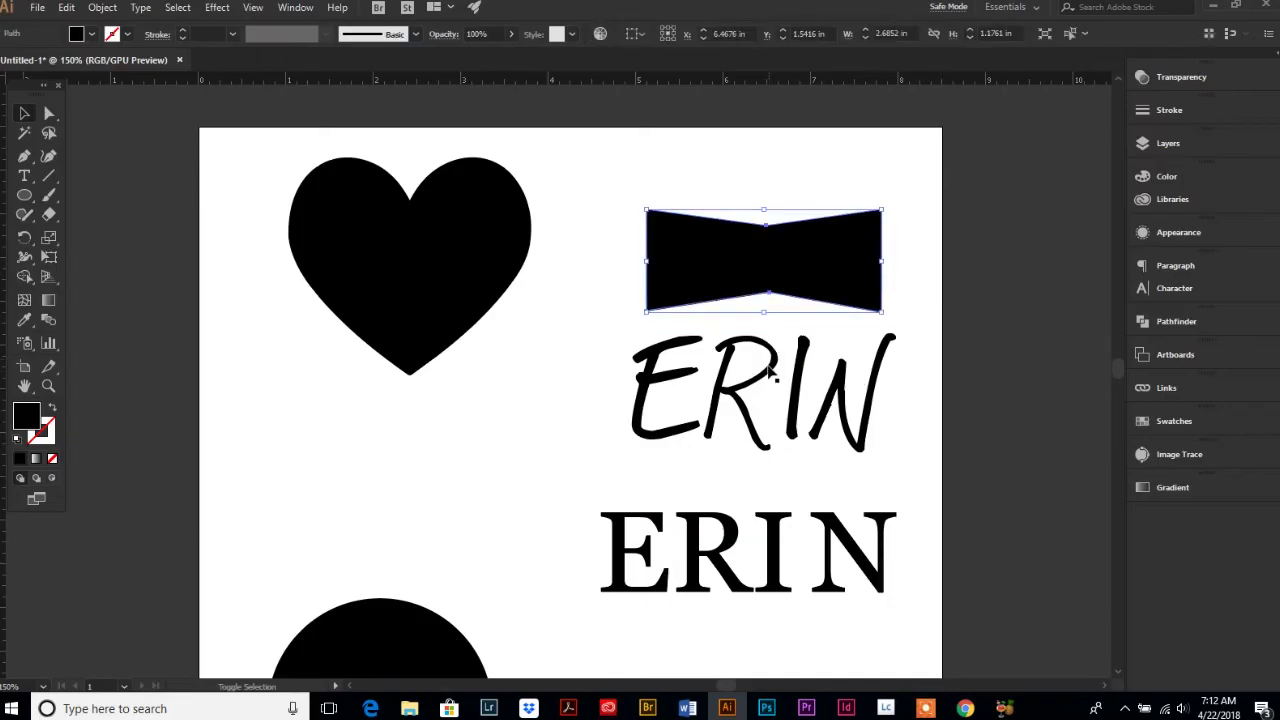
shift+click(760, 440)
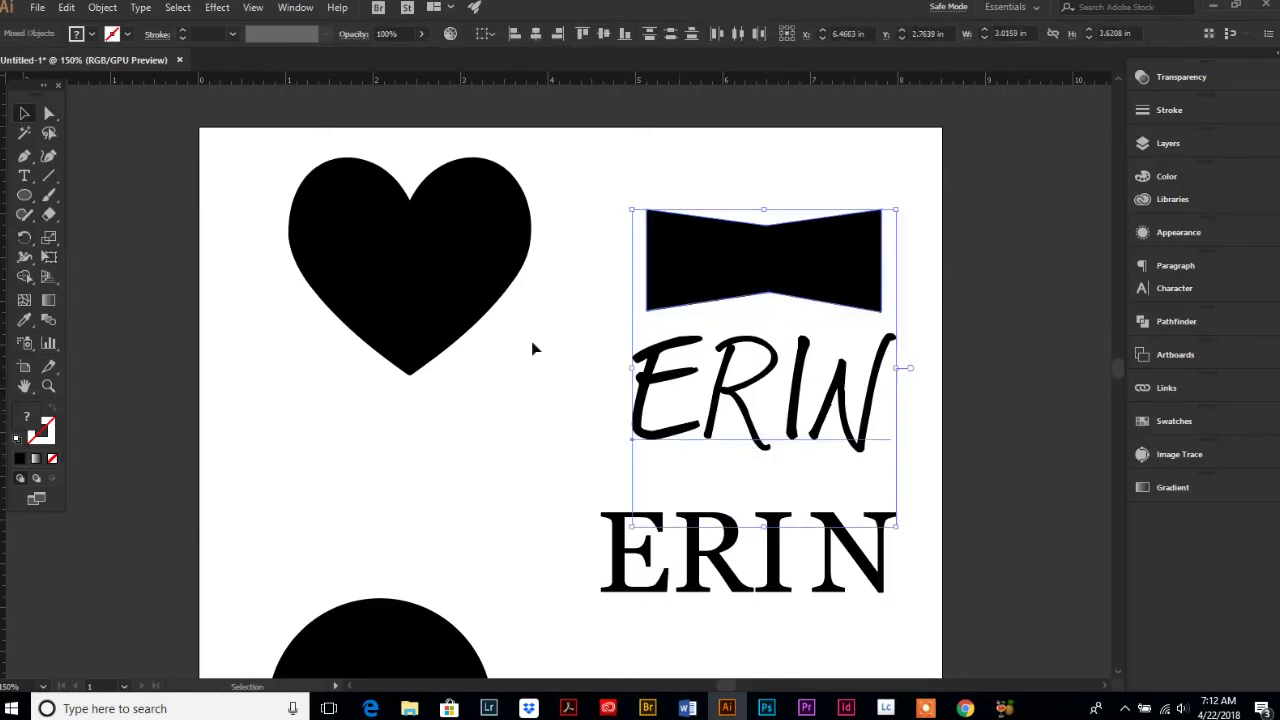
key(ctrl+alt+c)
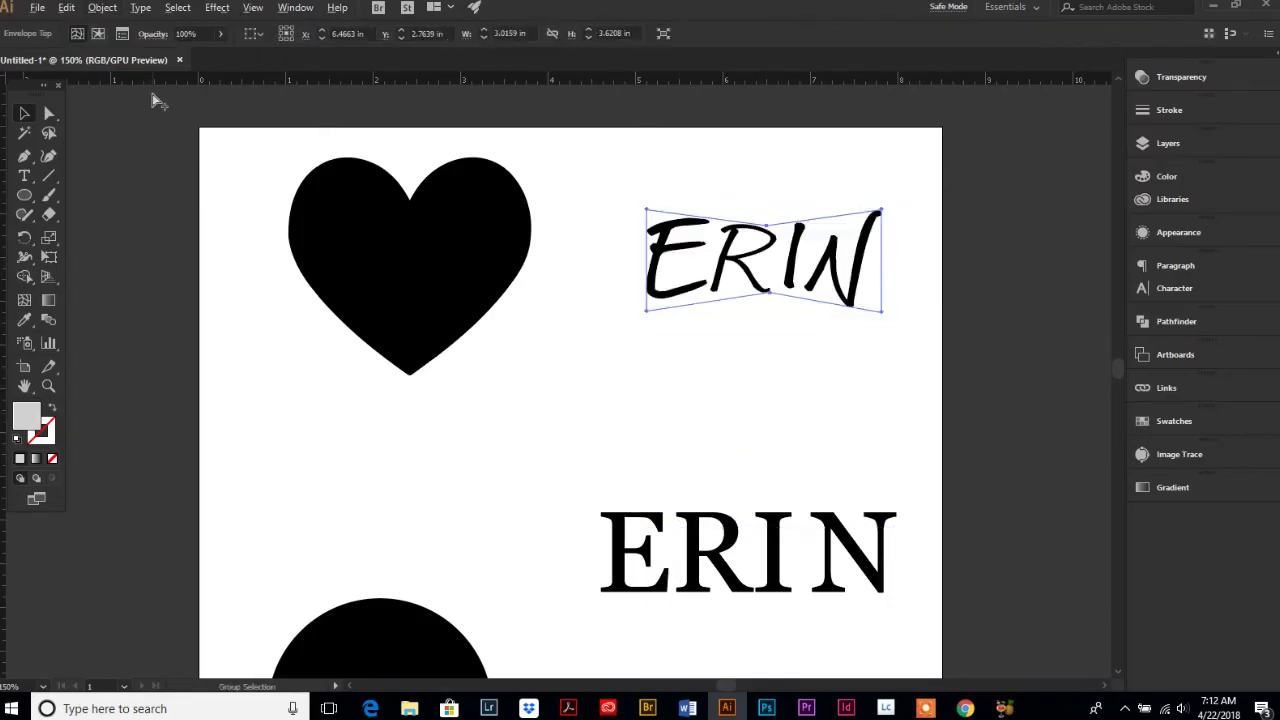
click(972, 485)
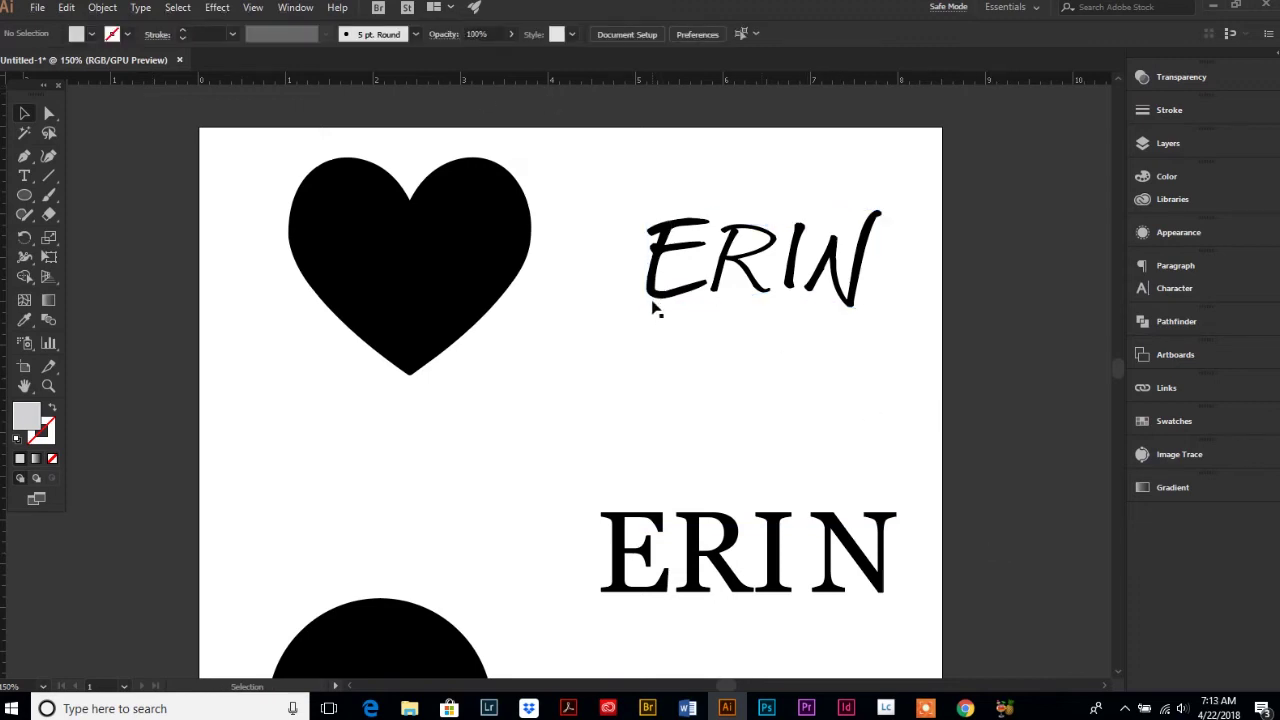
Step: Undo the script ERIN bow-tie envelope and move the serif ERIN back up the page
drag(630, 590, 640, 431)
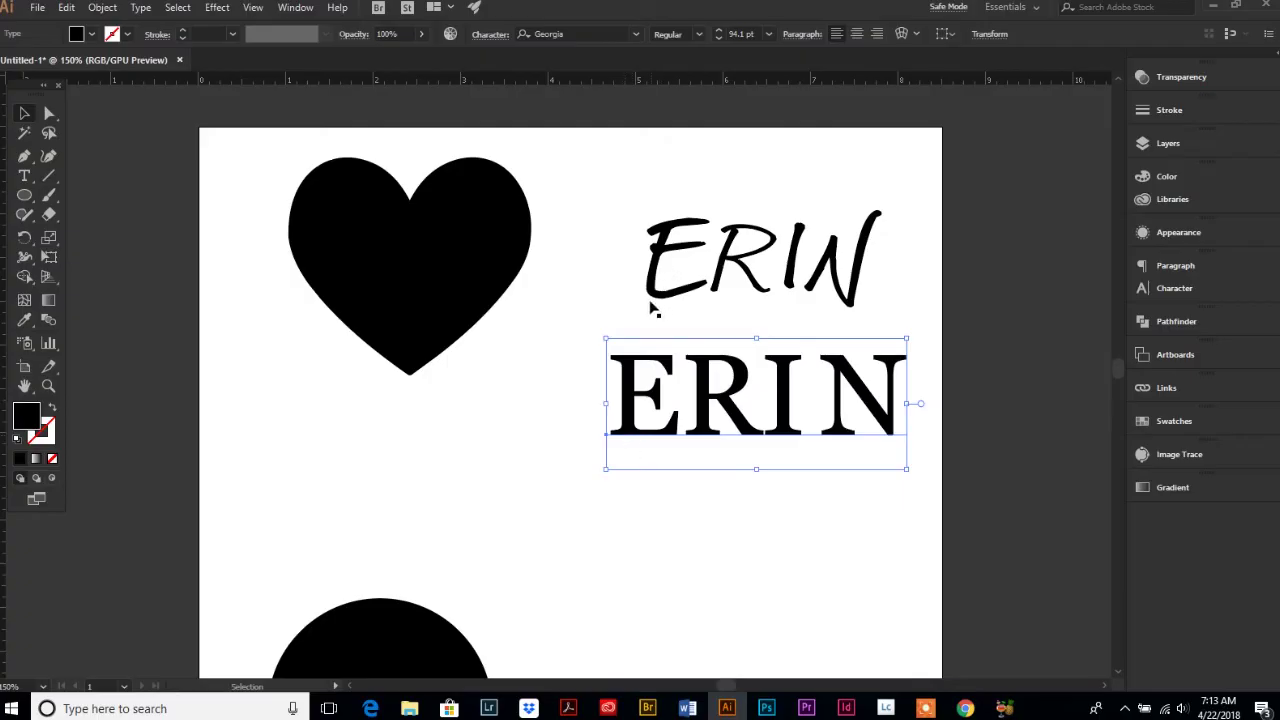
double_click(660, 372)
key(Escape)
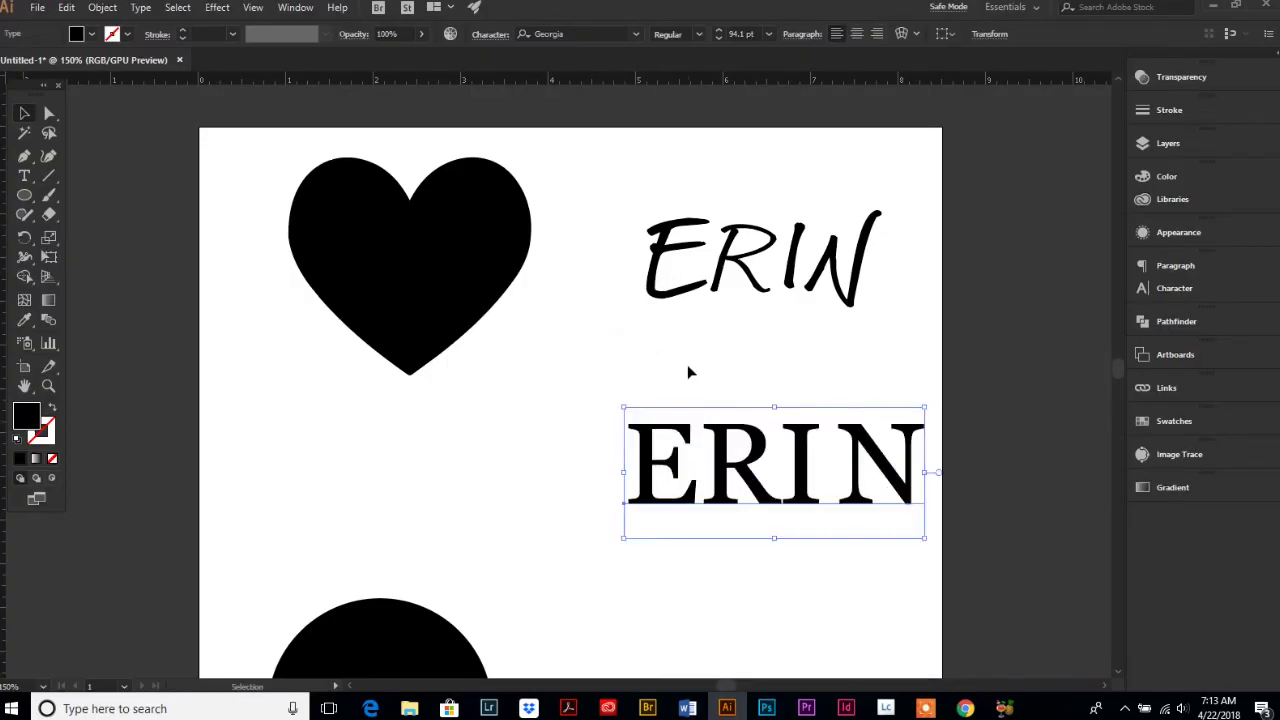
key(ctrl+shift+a)
key(ctrl+z)
key(ctrl+z)
key(ctrl+z)
key(ctrl+z)
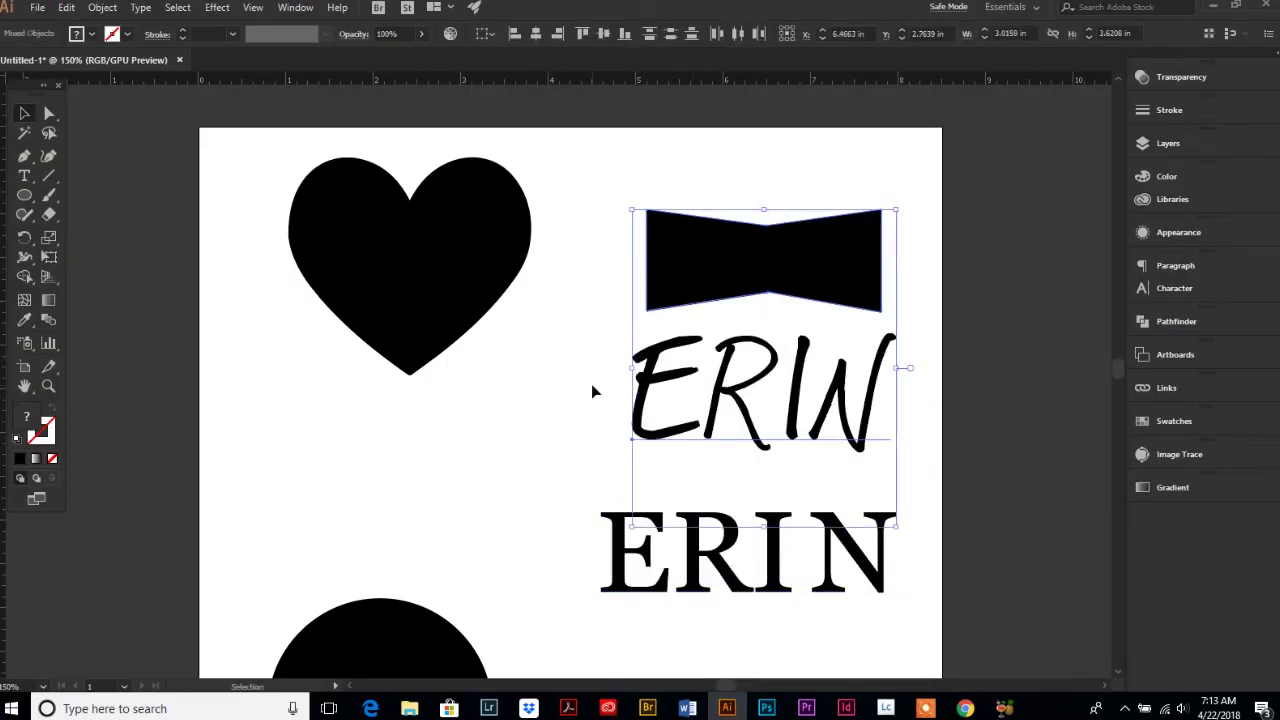
key(ctrl+z)
key(ctrl+z)
drag(740, 585, 743, 421)
Step: Bring the black circle to the front and envelope the bold ERIN into it with Ctrl+Alt+C
scroll(714, 511, down, 10)
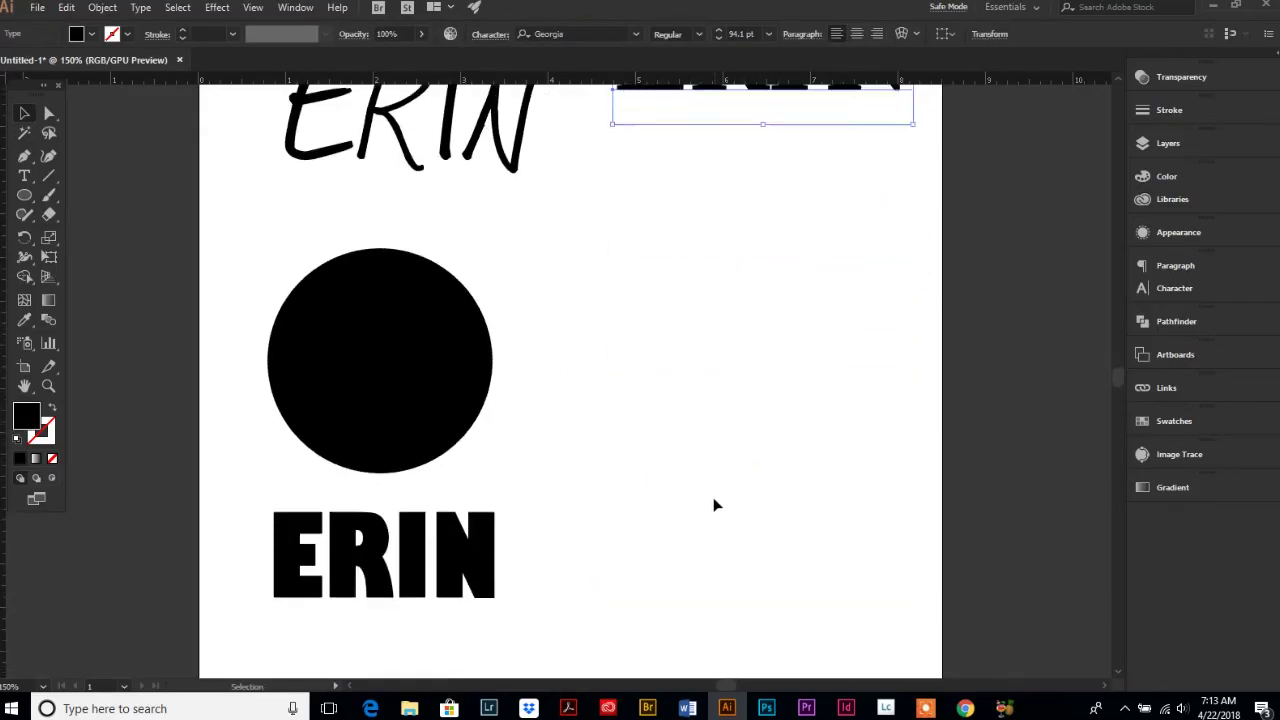
scroll(368, 440, up, 3)
click(340, 312)
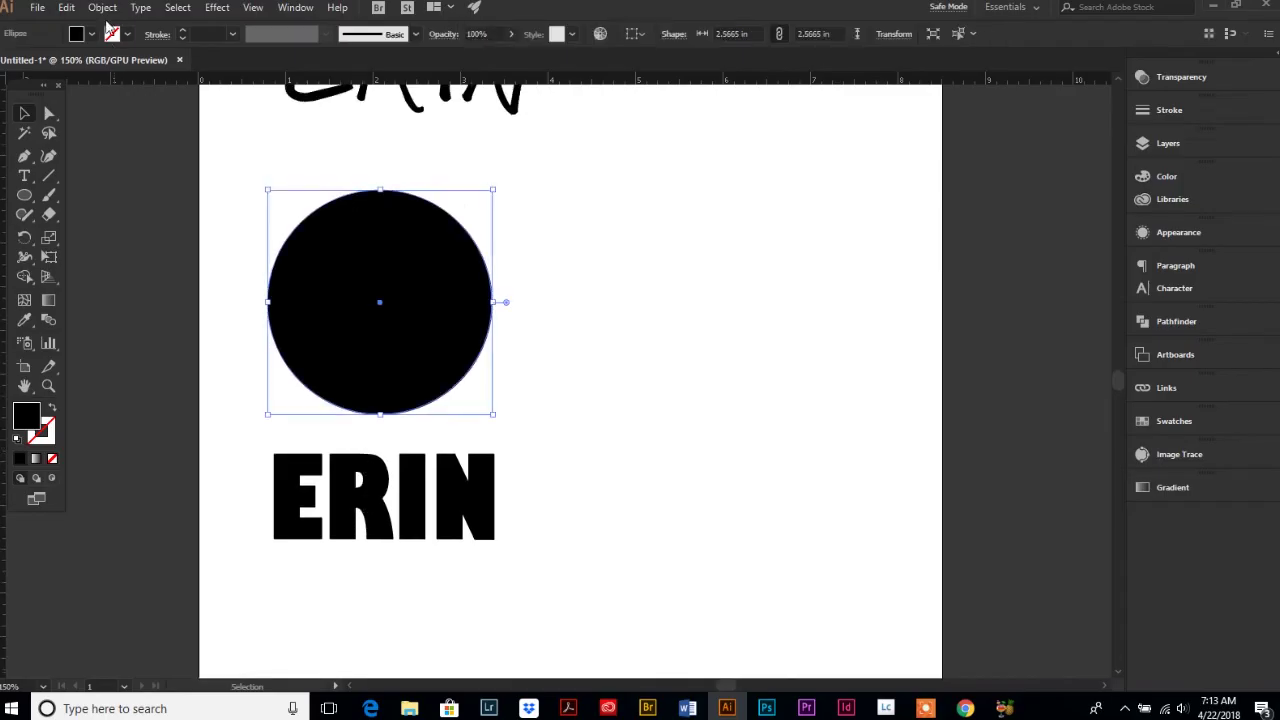
click(103, 8)
mouse_move(125, 44)
click(360, 43)
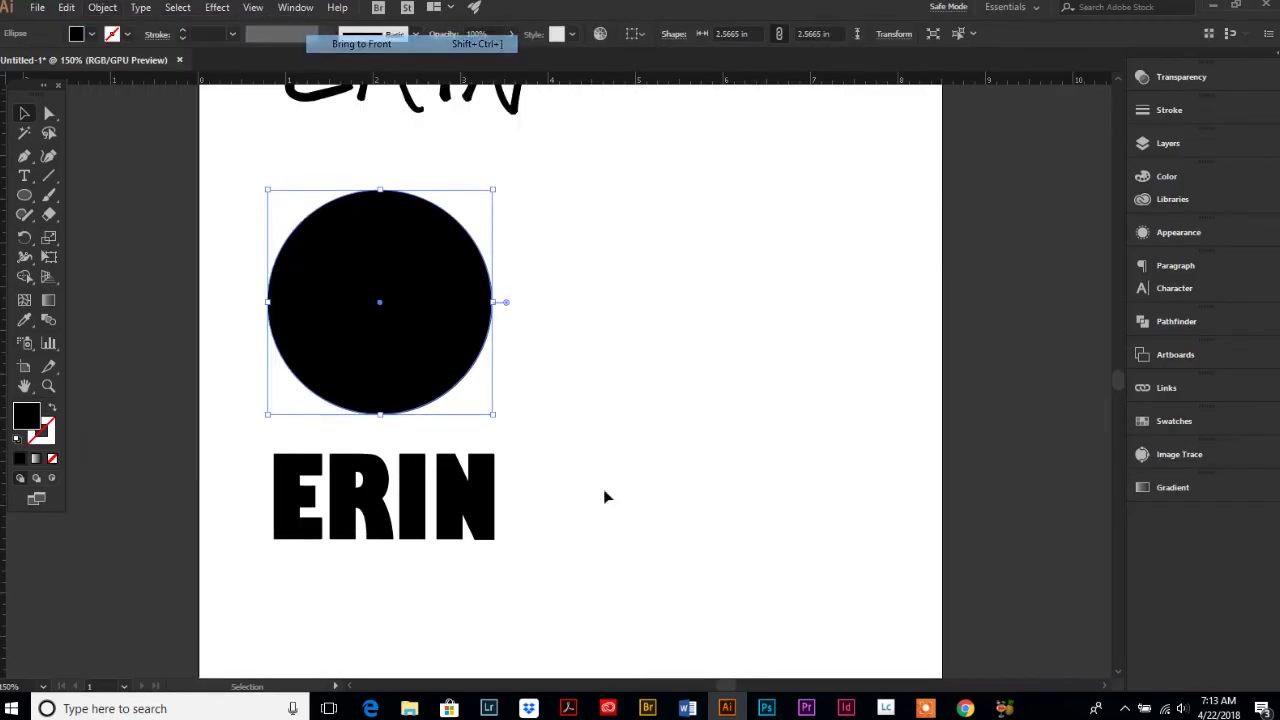
shift+click(418, 520)
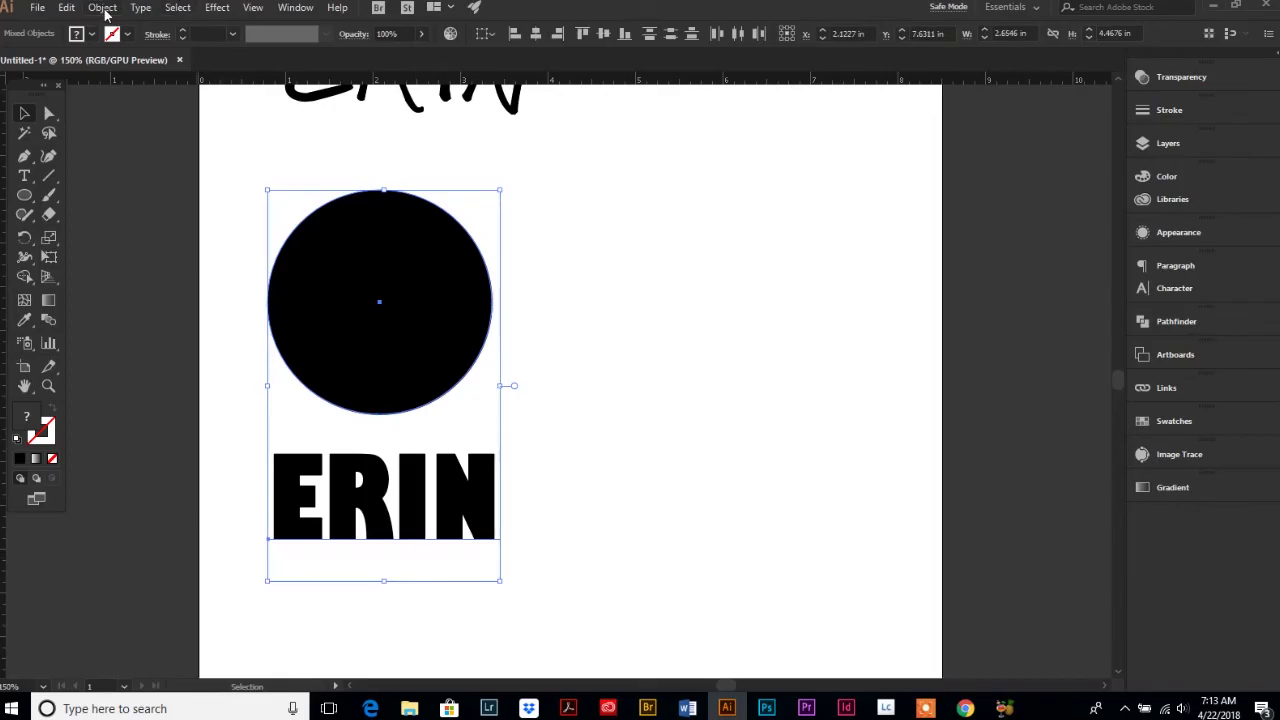
key(ctrl+alt+c)
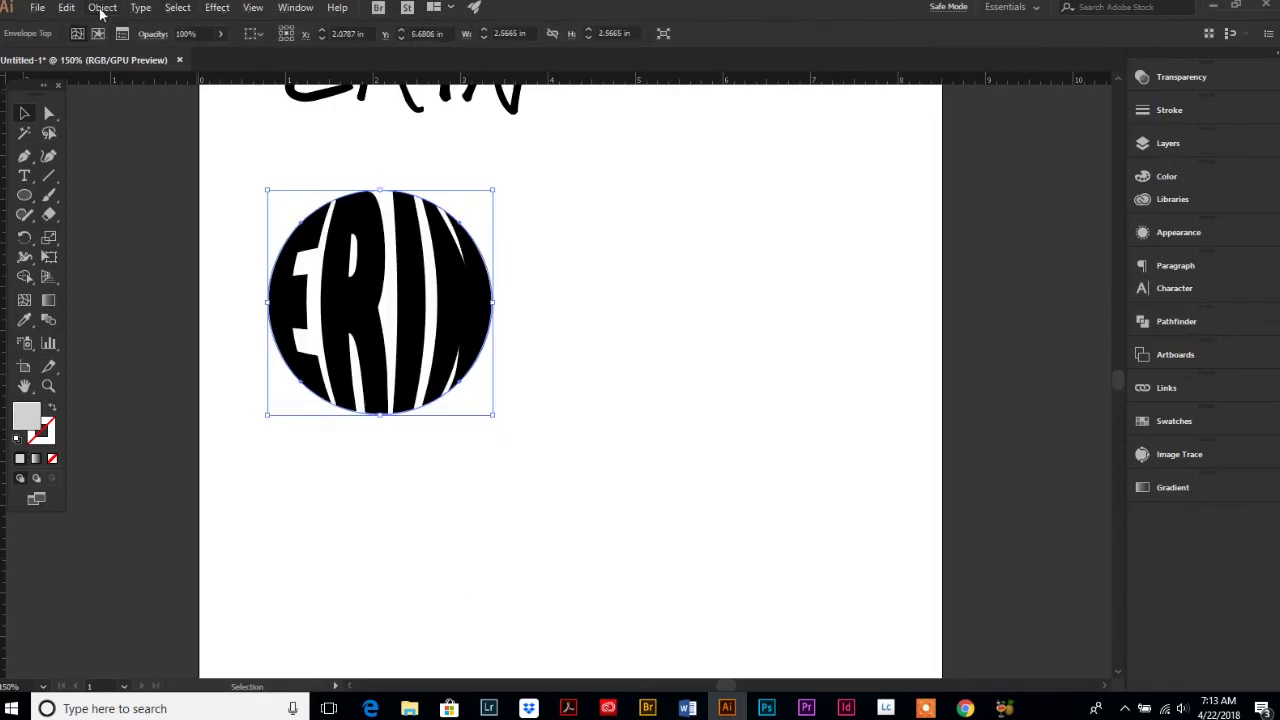
click(529, 526)
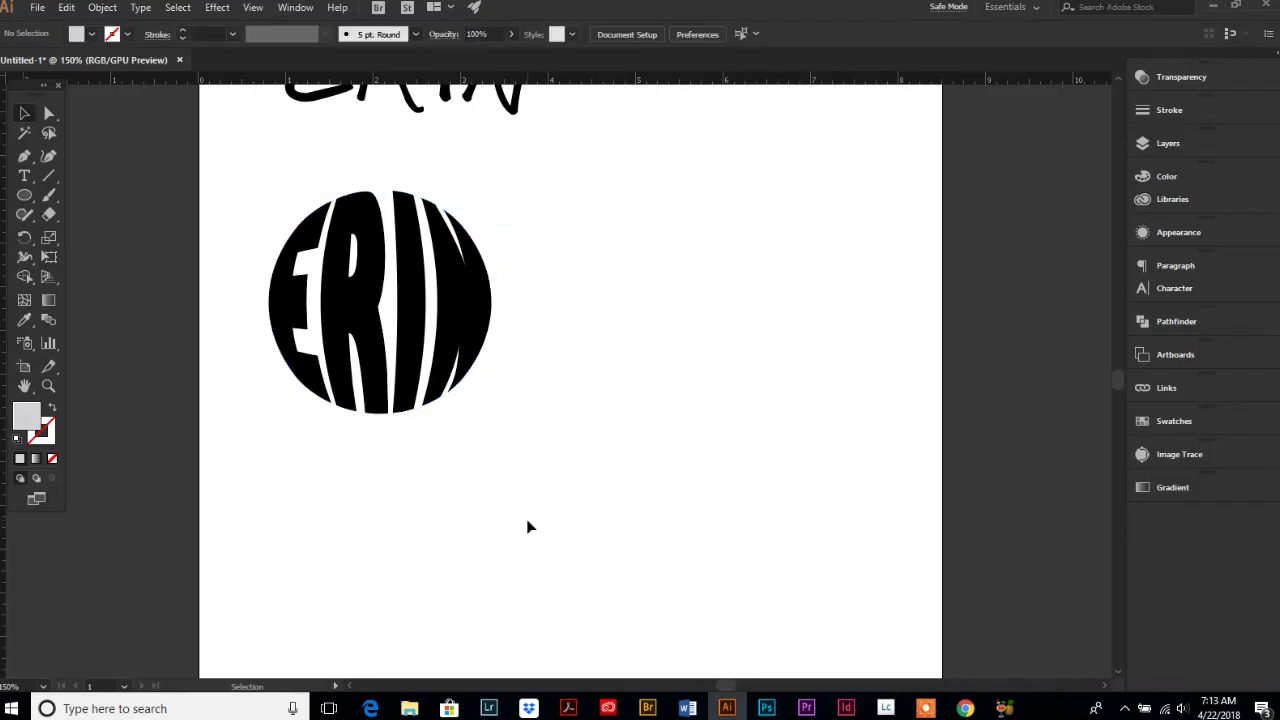